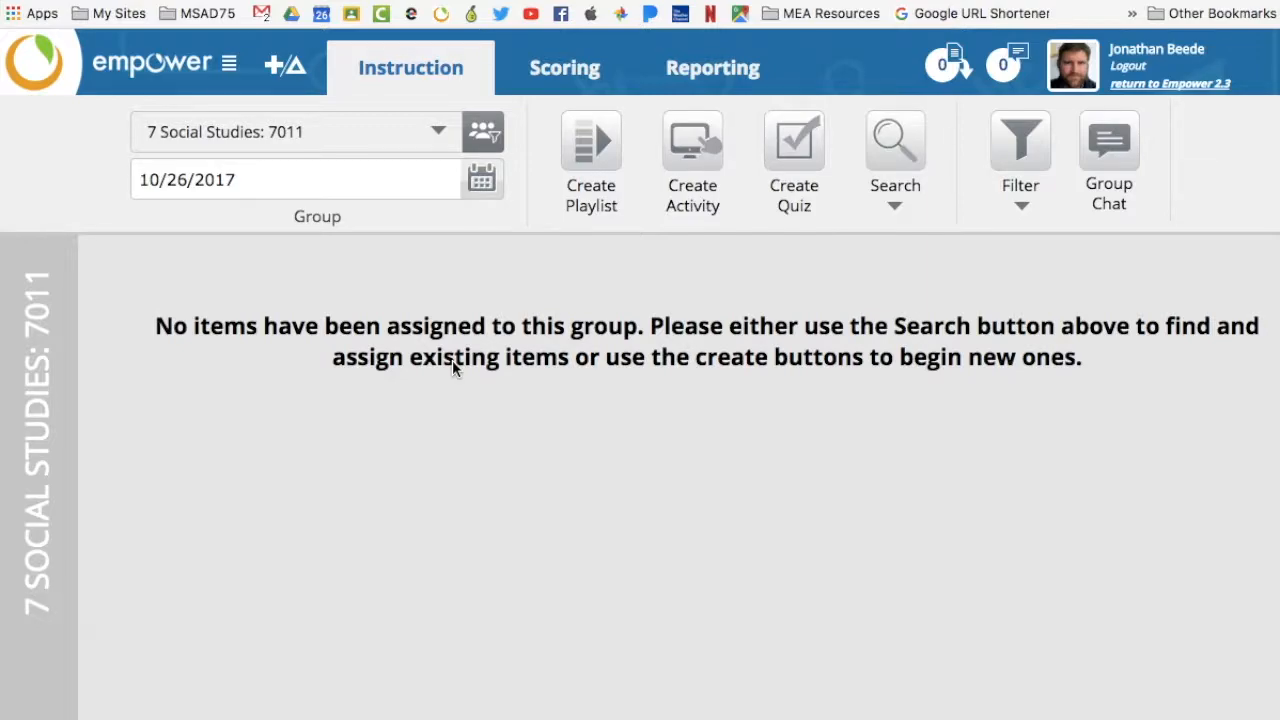
# - Look over the Scoring area and browse the reports and tools offered in the Reporting area
pyautogui.click(577, 72)
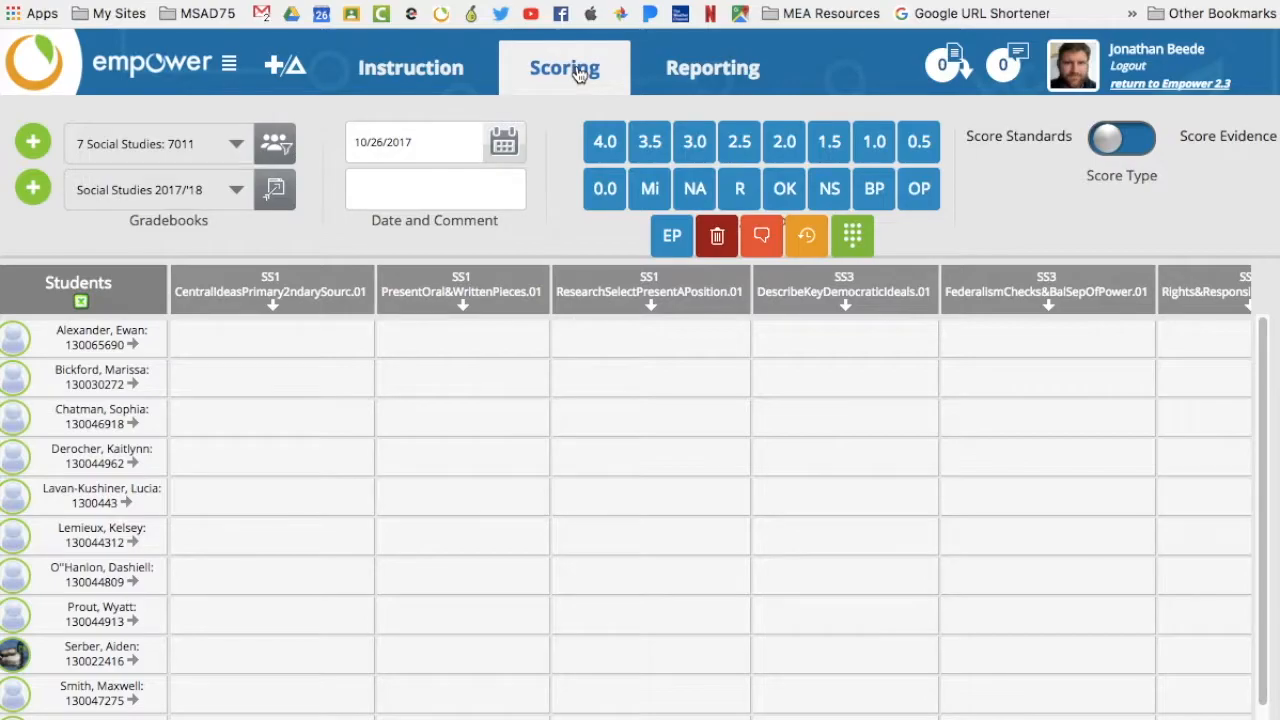
pyautogui.click(706, 70)
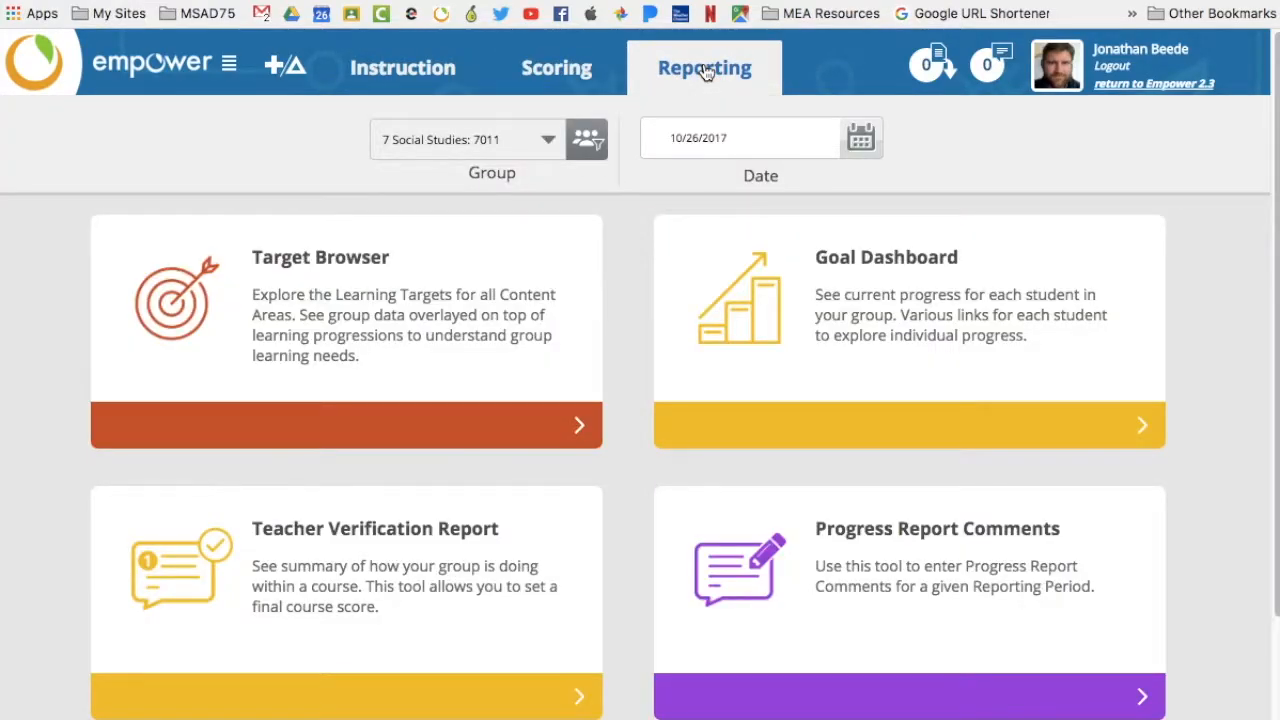
pyautogui.scroll(-2, 591, 543)
pyautogui.scroll(-1, 591, 543)
pyautogui.scroll(-3, 592, 543)
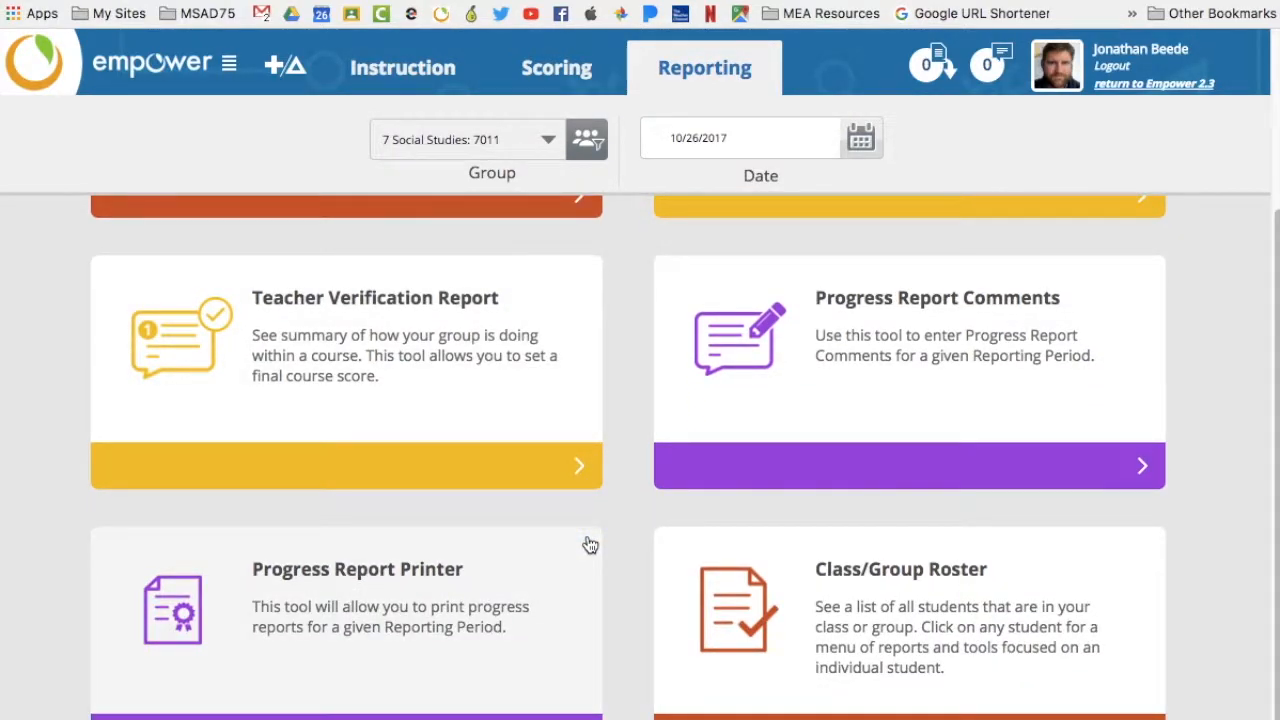
pyautogui.scroll(6, 589, 543)
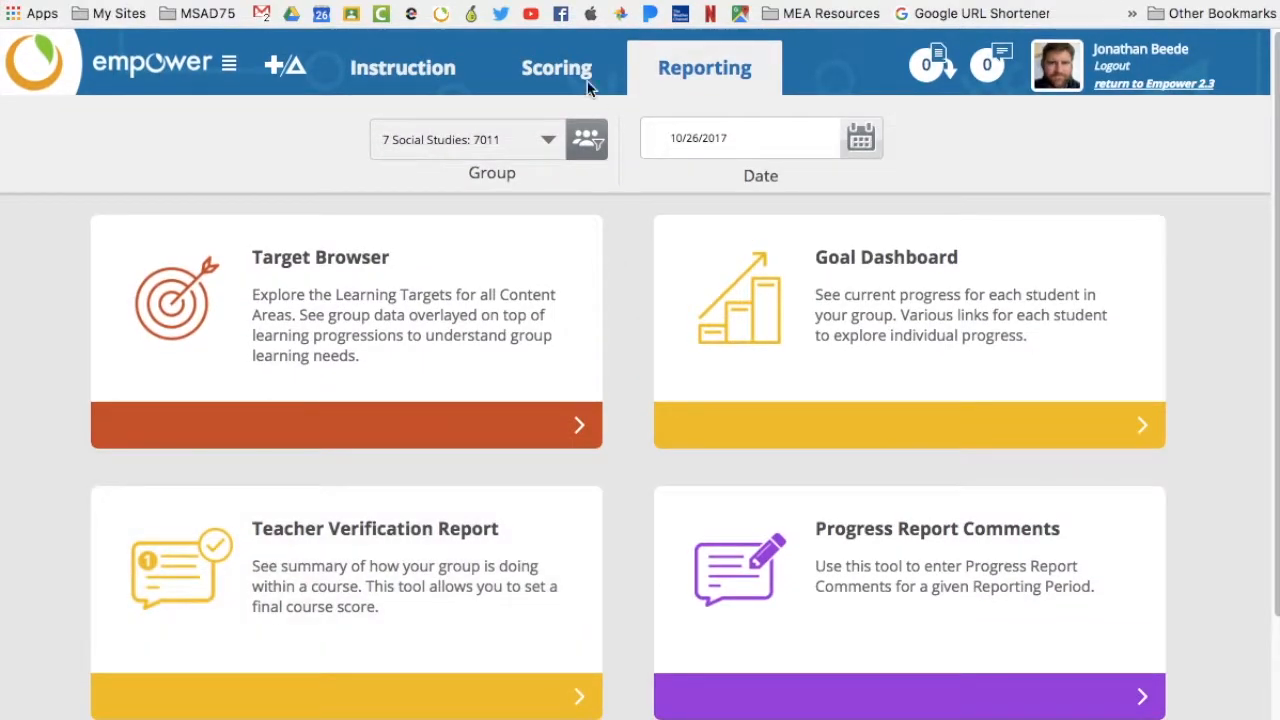
# - Return to Scoring and load the Social Studies 2017/'18 gradebook for the group 7 Social Studies: 7011
pyautogui.click(558, 72)
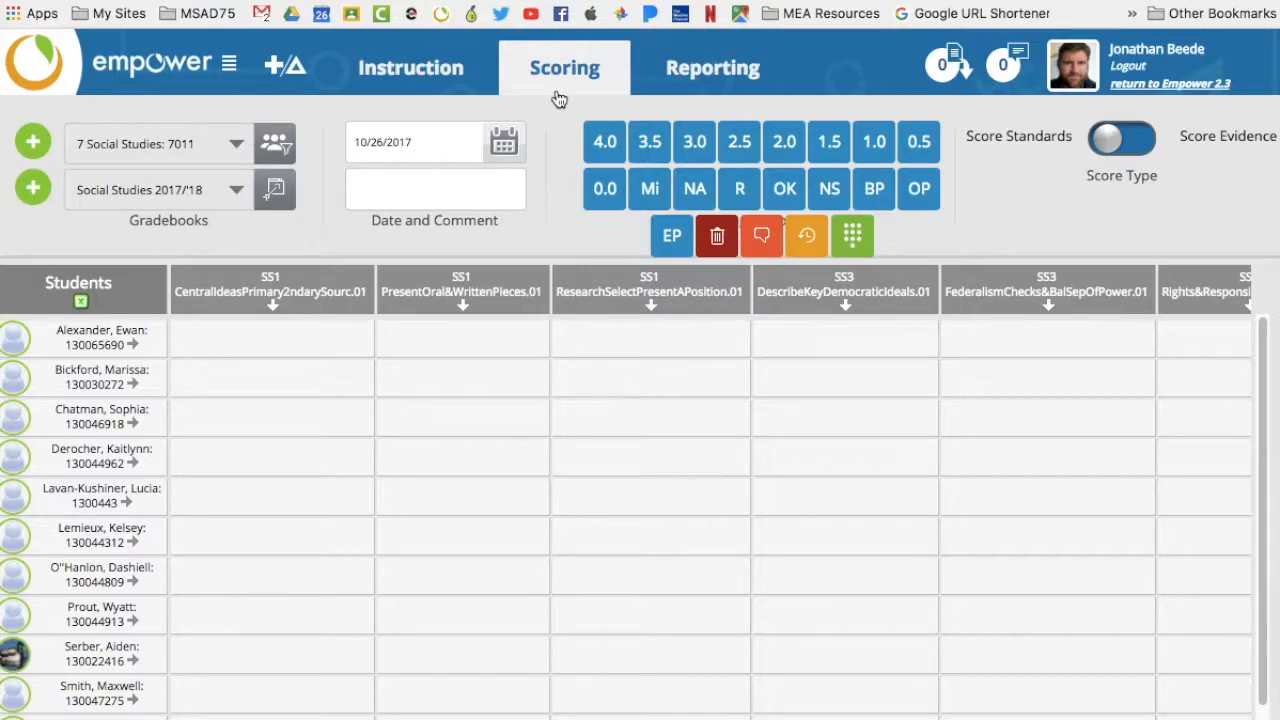
pyautogui.click(238, 146)
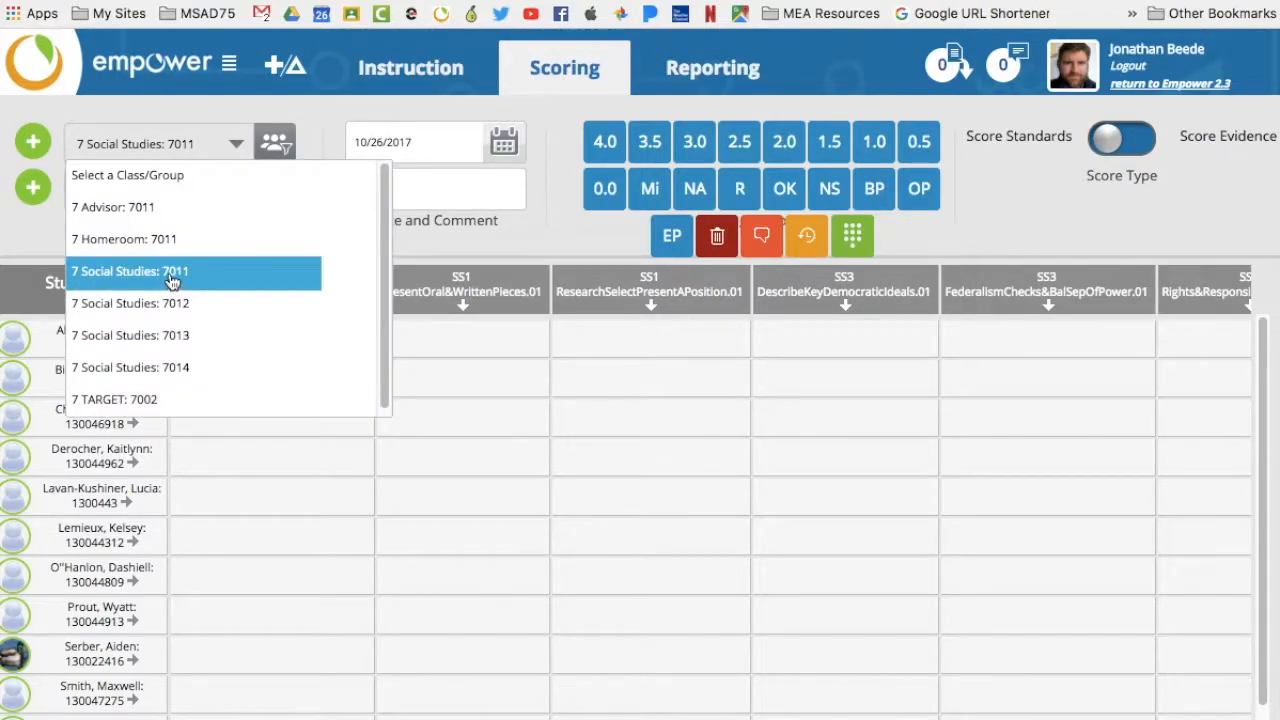
pyautogui.click(172, 282)
pyautogui.click(228, 193)
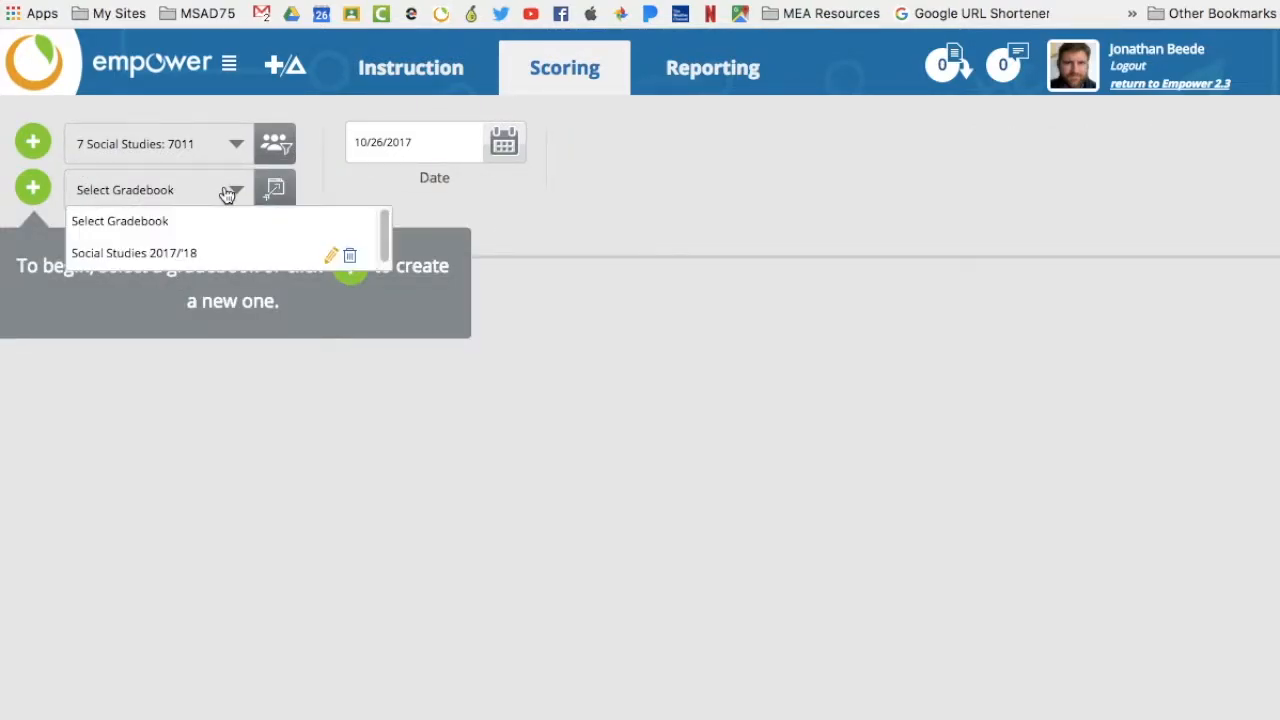
pyautogui.click(107, 253)
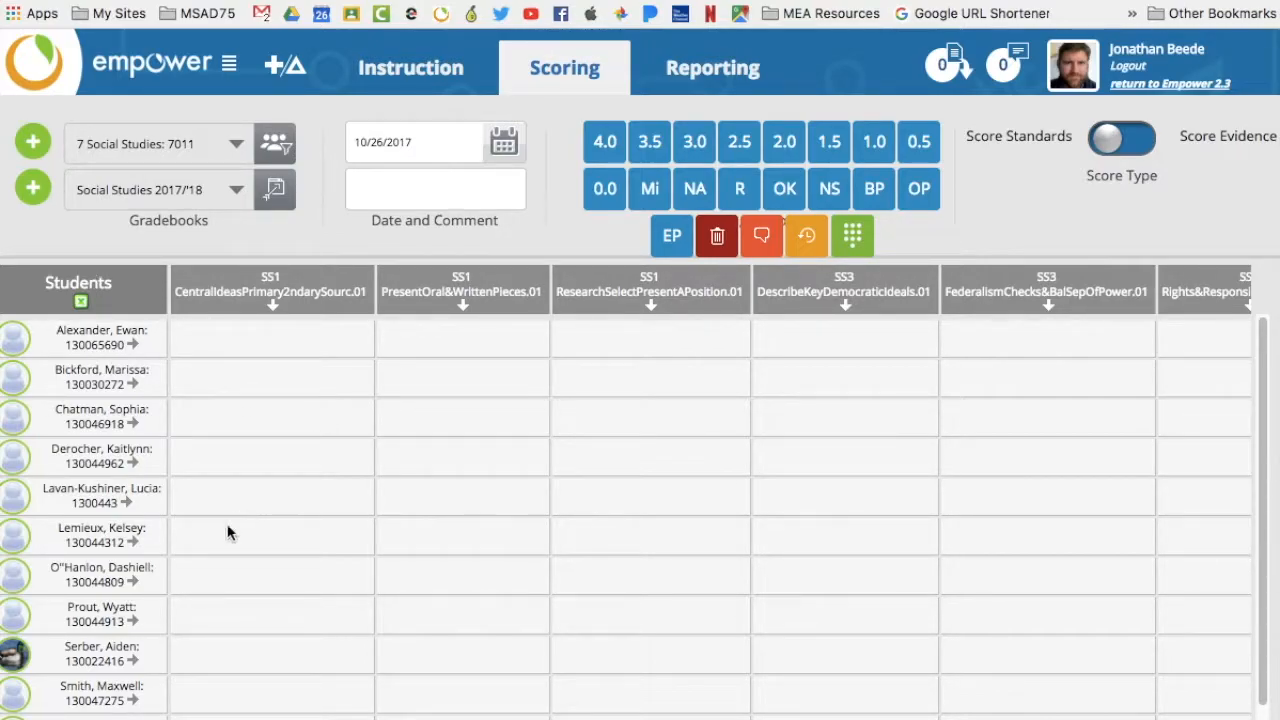
# - Examine the gradebook's columns from the SS1 learning targets through the WH work habit scores
pyautogui.hscroll(5, 710, 490)
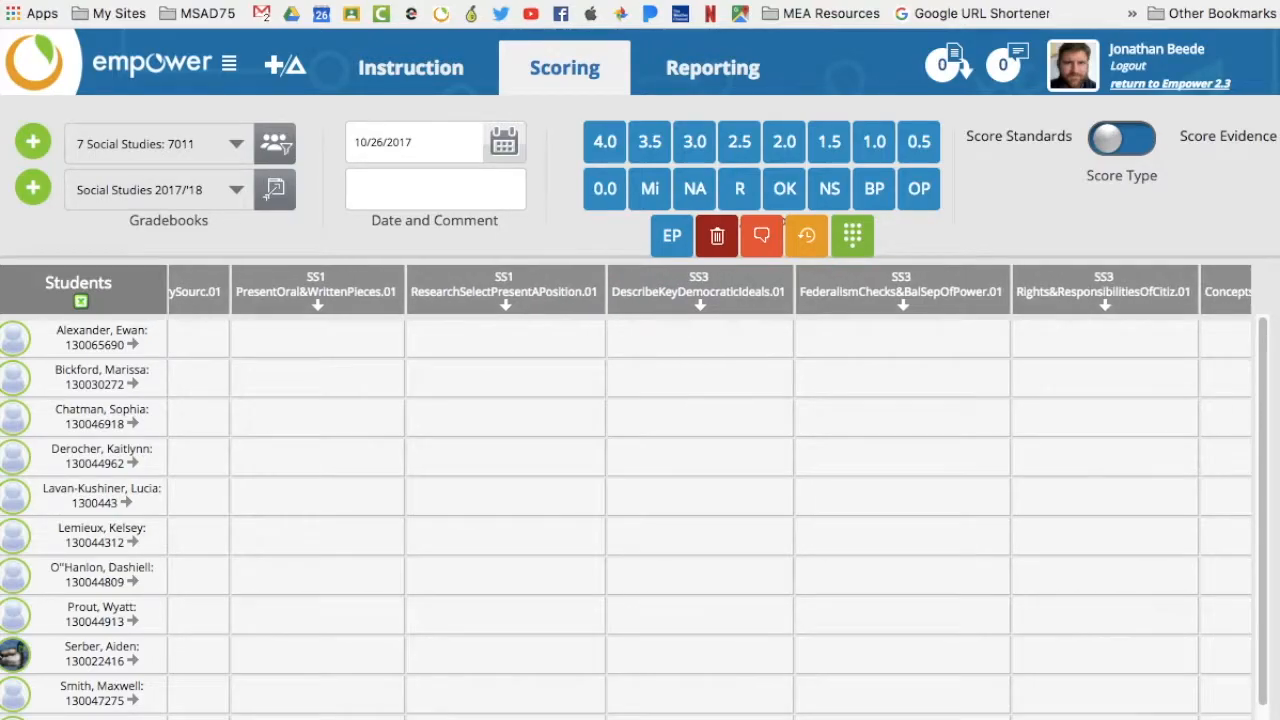
pyautogui.hscroll(10, 710, 490)
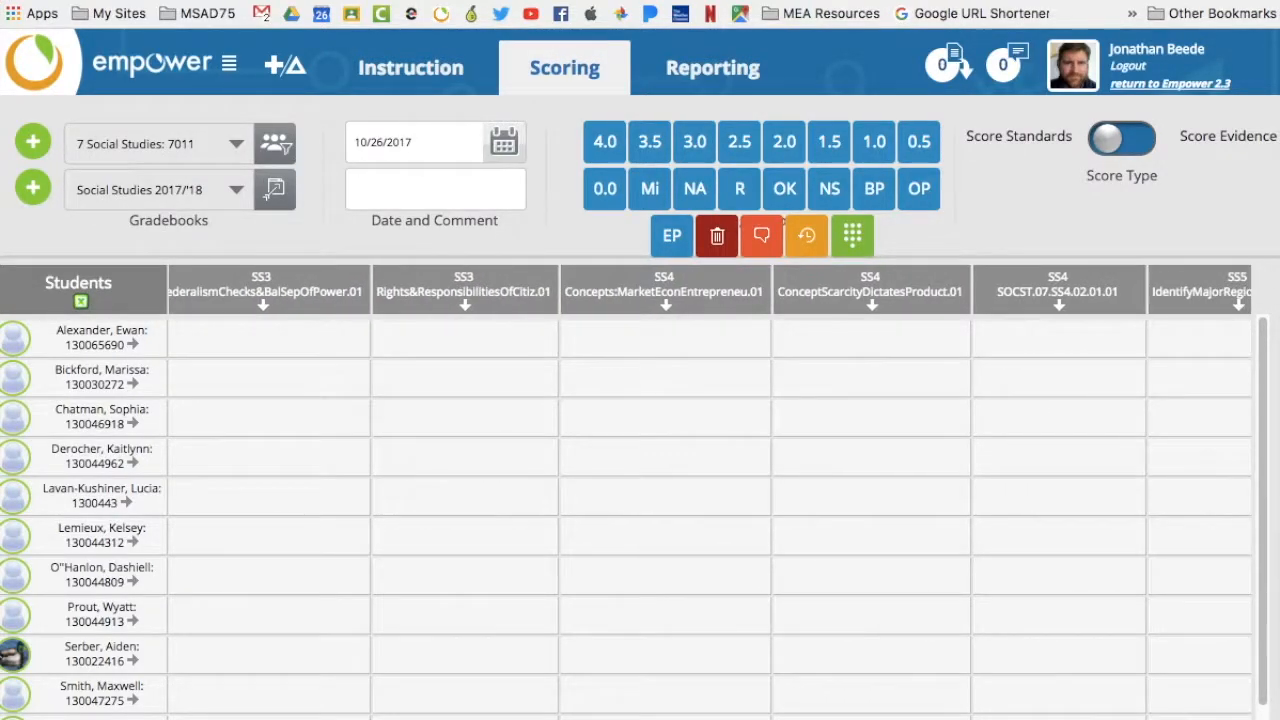
pyautogui.hscroll(3, 710, 490)
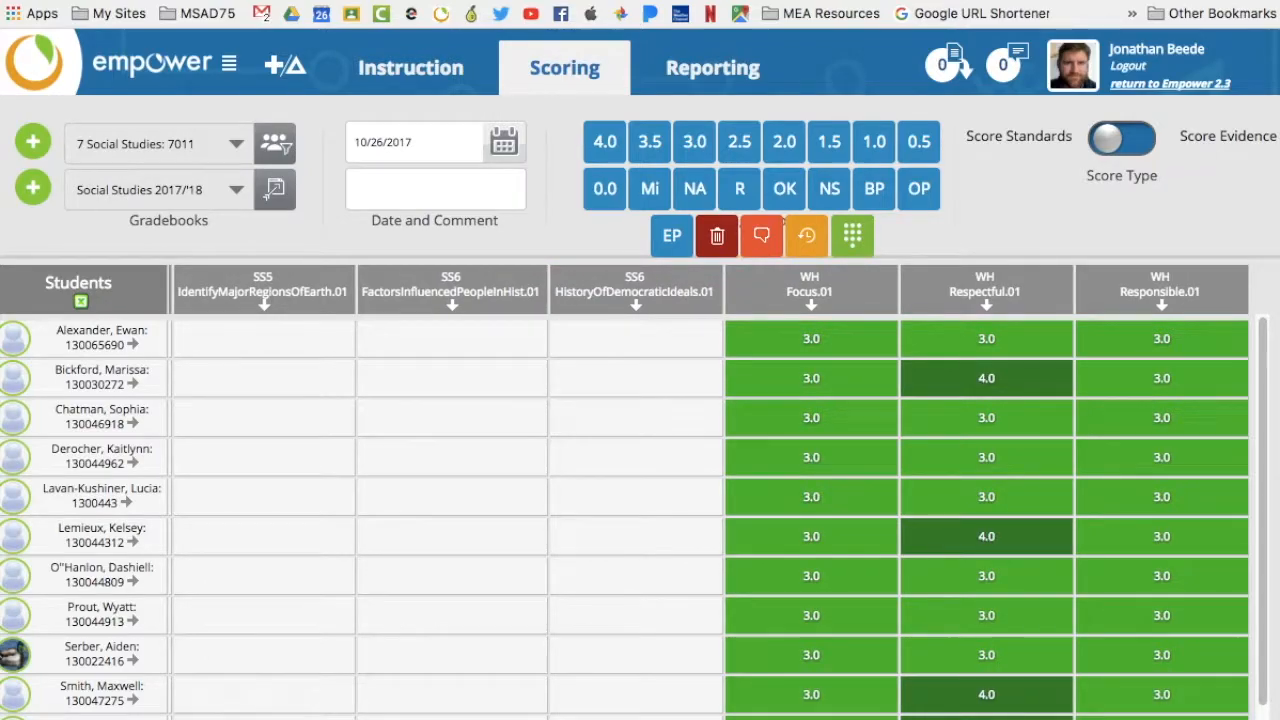
pyautogui.hscroll(-8, 710, 490)
pyautogui.hscroll(-8, 710, 490)
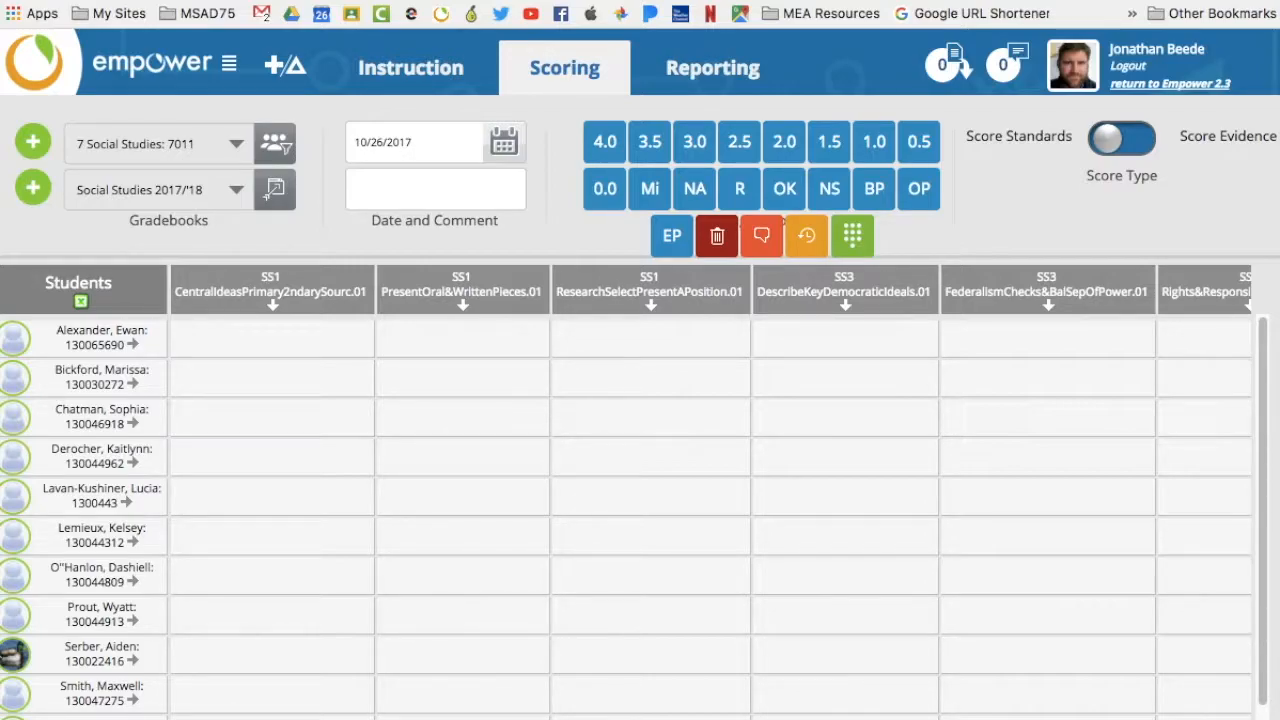
pyautogui.hscroll(10, 710, 490)
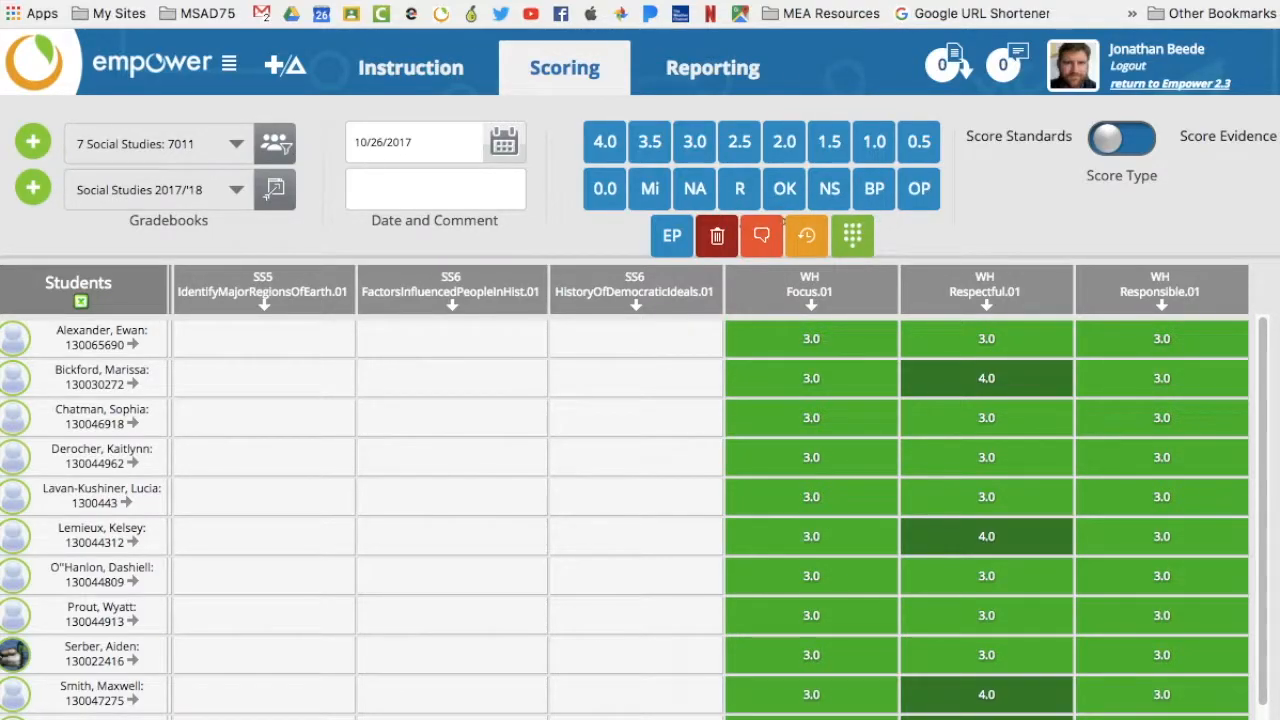
pyautogui.hscroll(-7, 710, 490)
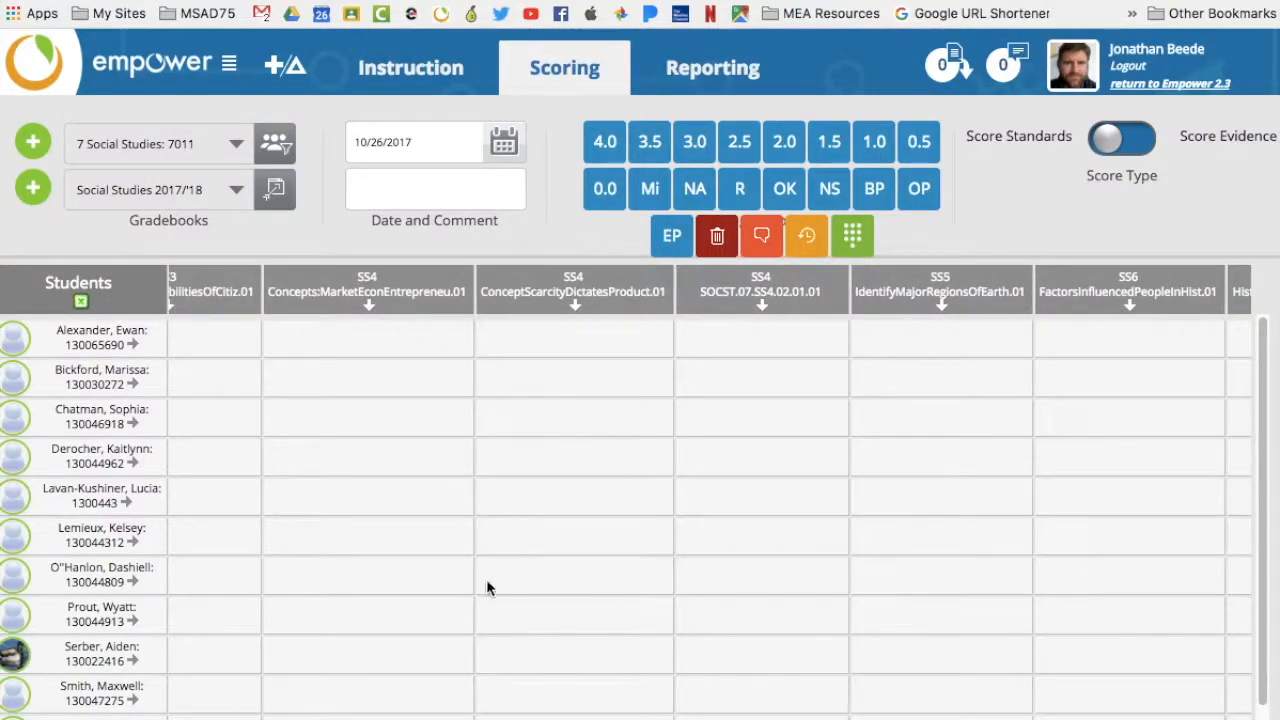
# - Move the SS5 IdentifyMajorRegionsOfEarth.01 column in front of the SS4 Concepts:MarketEconEntrepreneu.01 column
pyautogui.moveTo(628, 300)
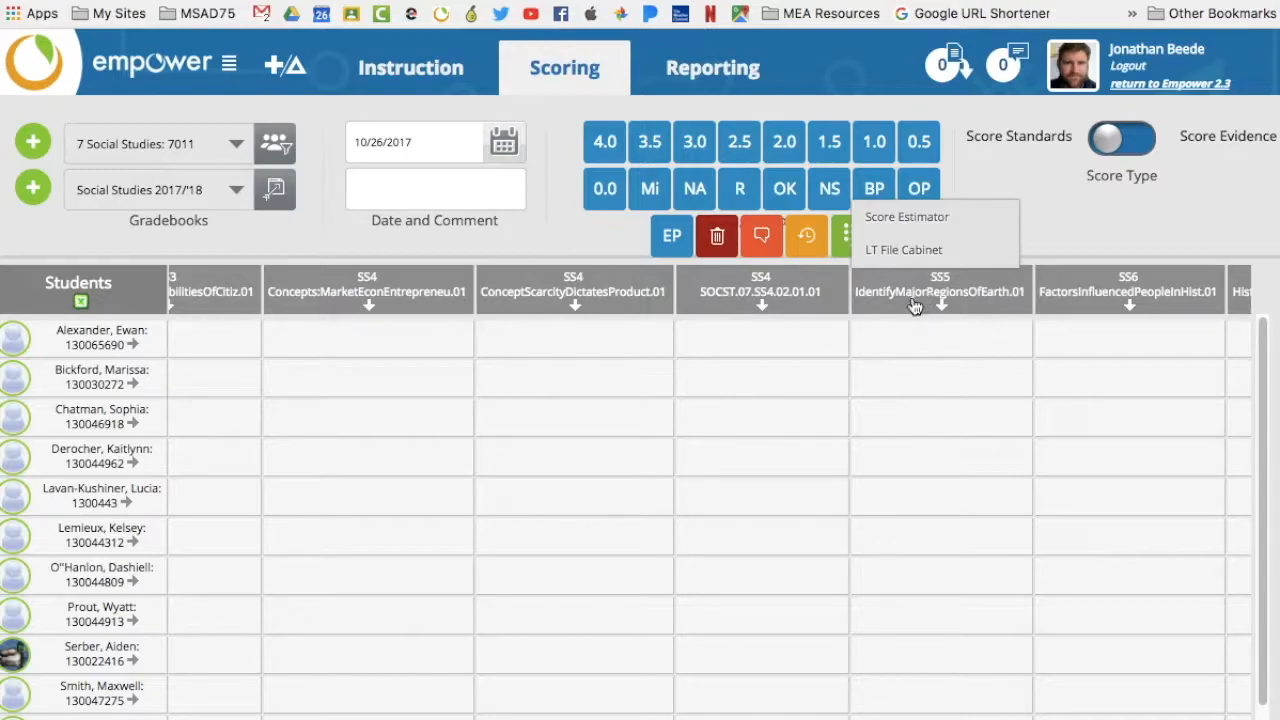
pyautogui.hscroll(1, 710, 490)
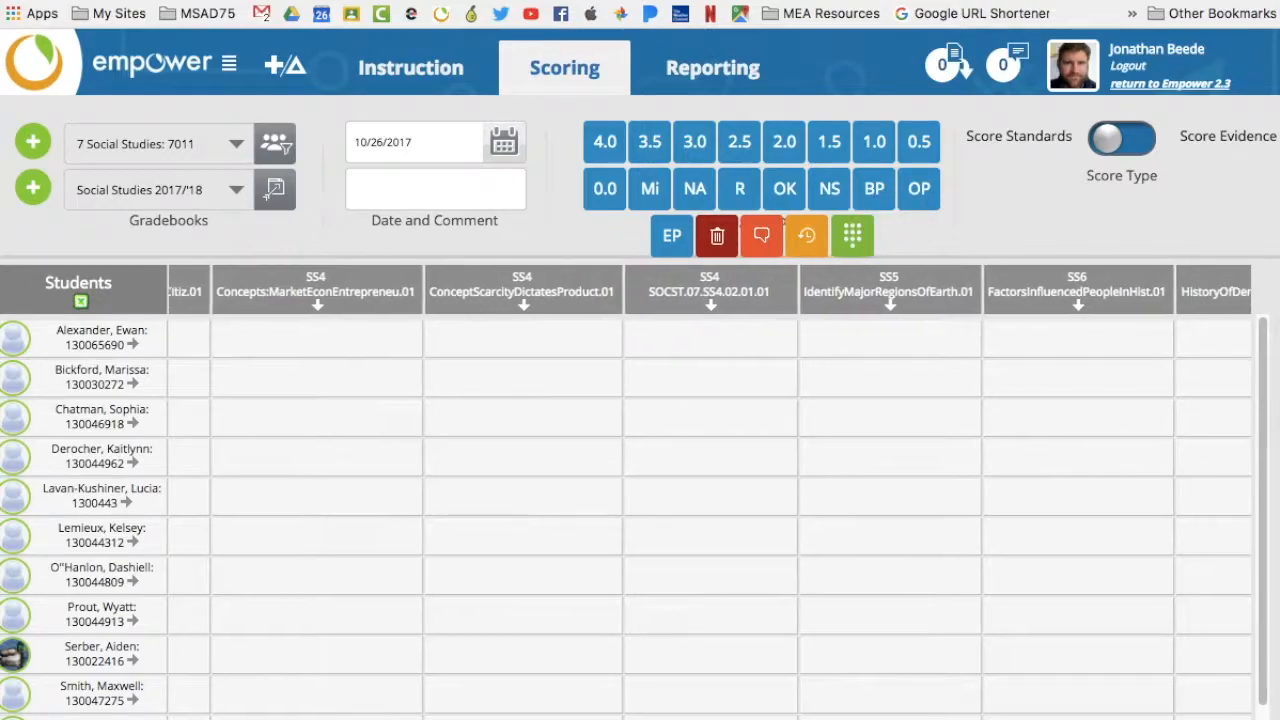
pyautogui.moveTo(857, 301)
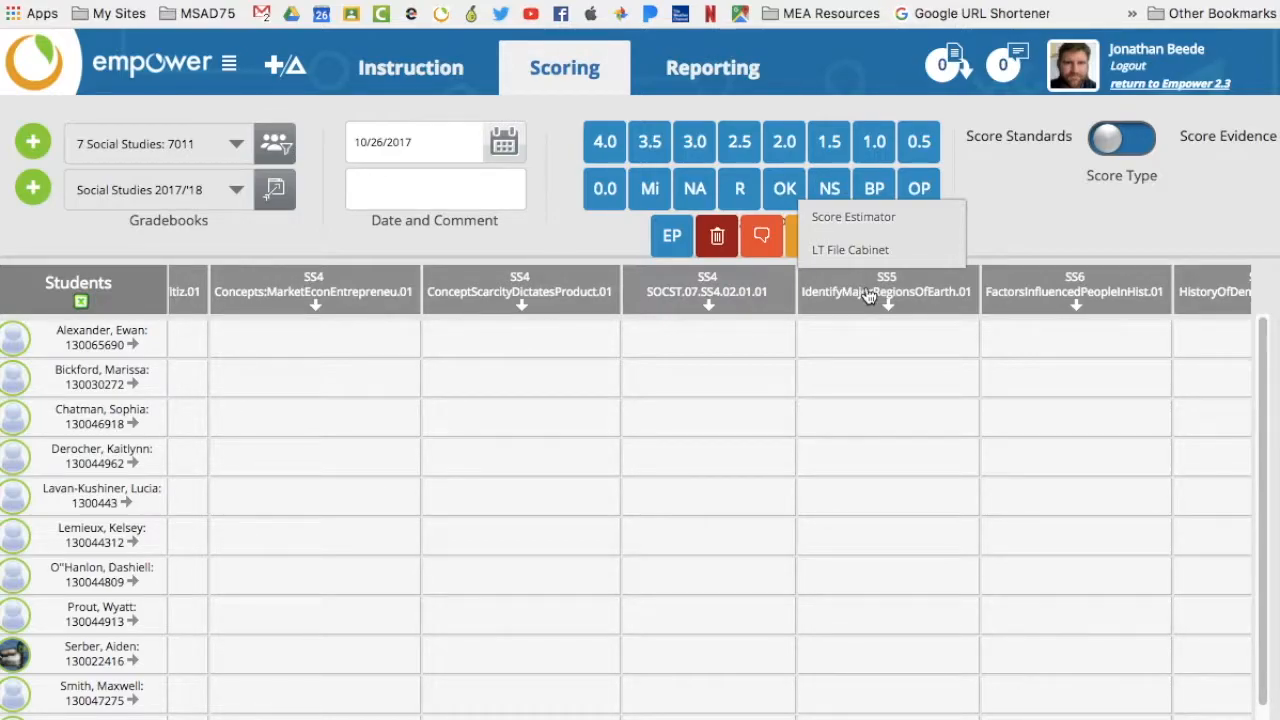
pyautogui.moveTo(868, 297); pyautogui.dragTo(258, 290)
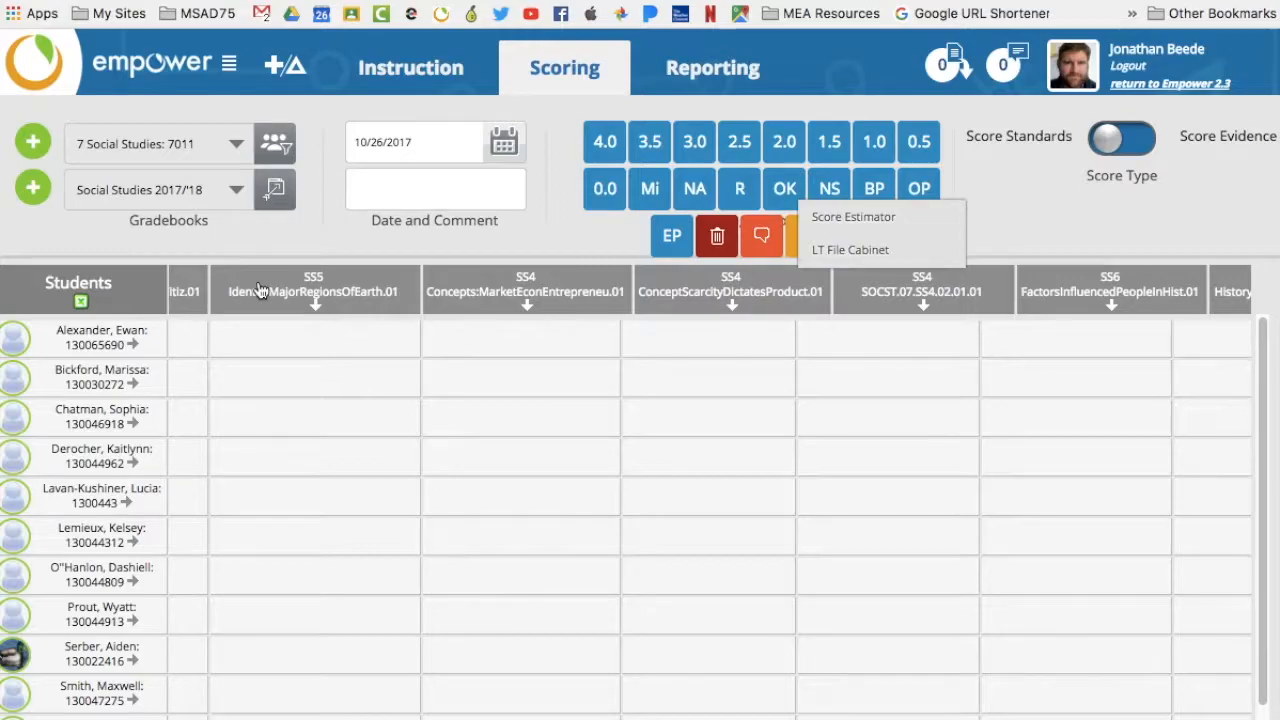
# - Move the SS5 IdentifyMajorRegionsOfEarth.01 column ahead of all SS1 columns so it comes first in the gradebook
pyautogui.hscroll(-5, 709, 490)
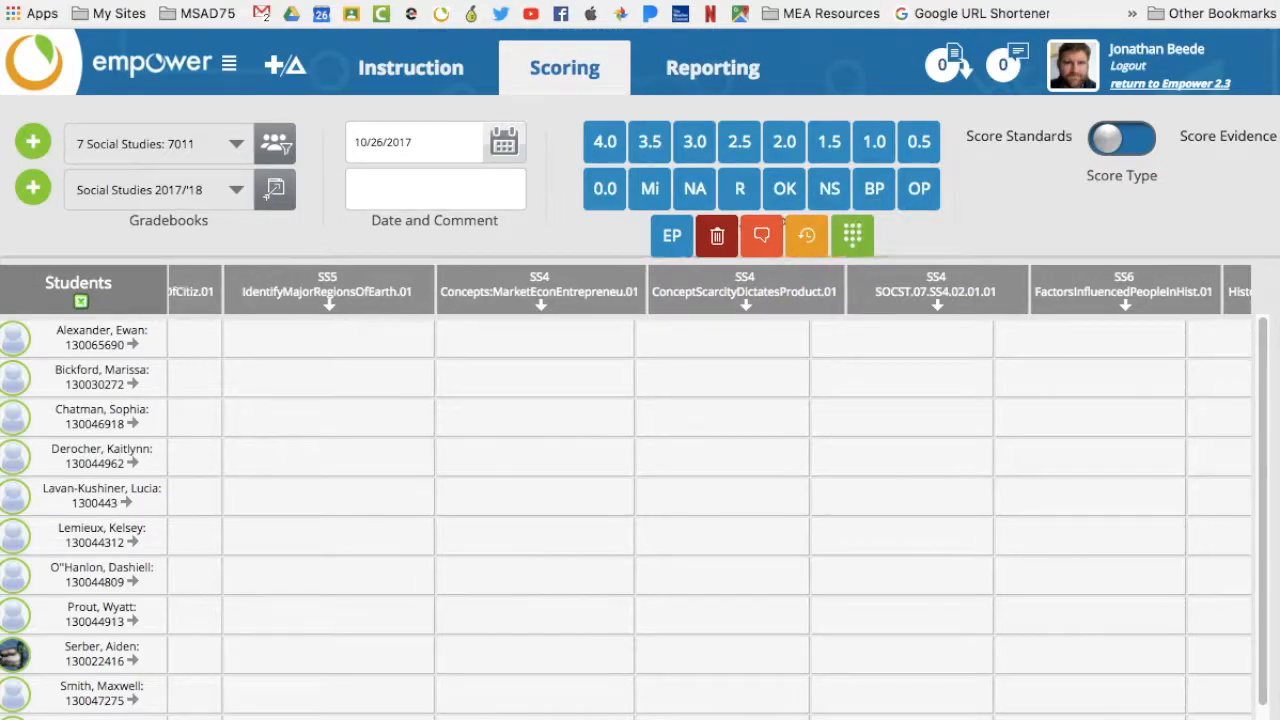
pyautogui.hscroll(-5, 450, 618)
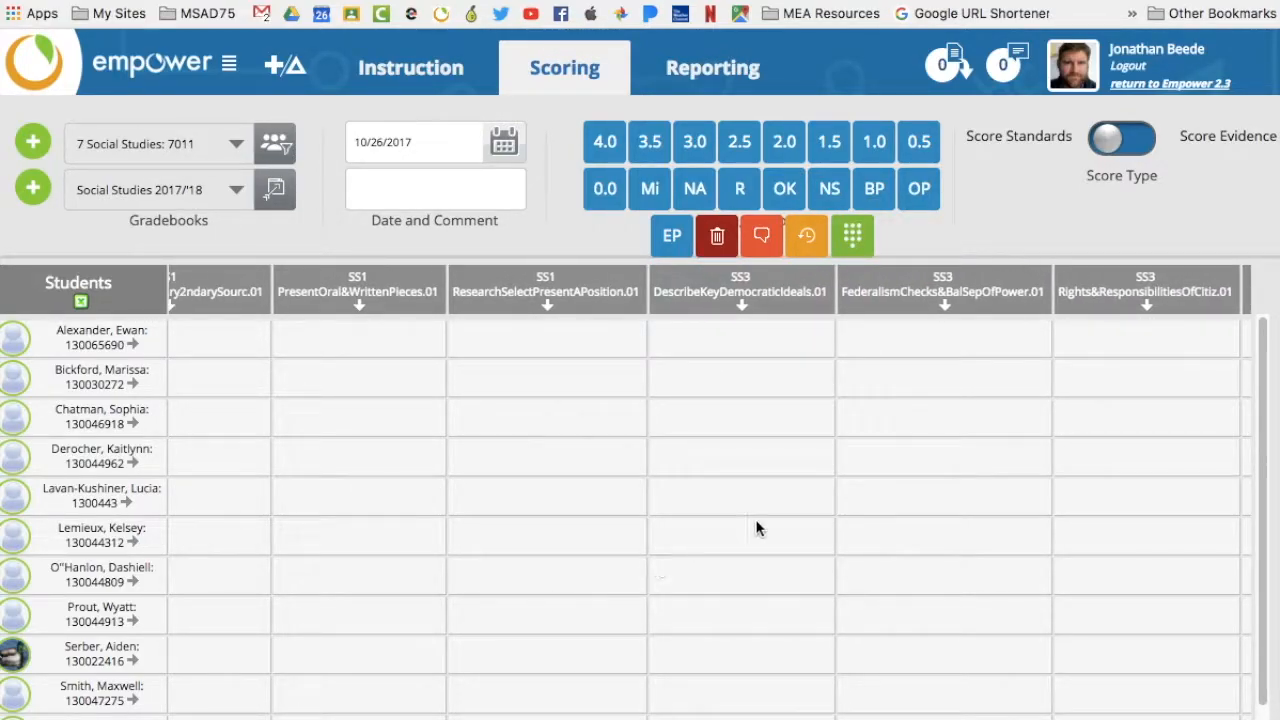
pyautogui.moveTo(908, 275)
pyautogui.hscroll(3, 958, 392)
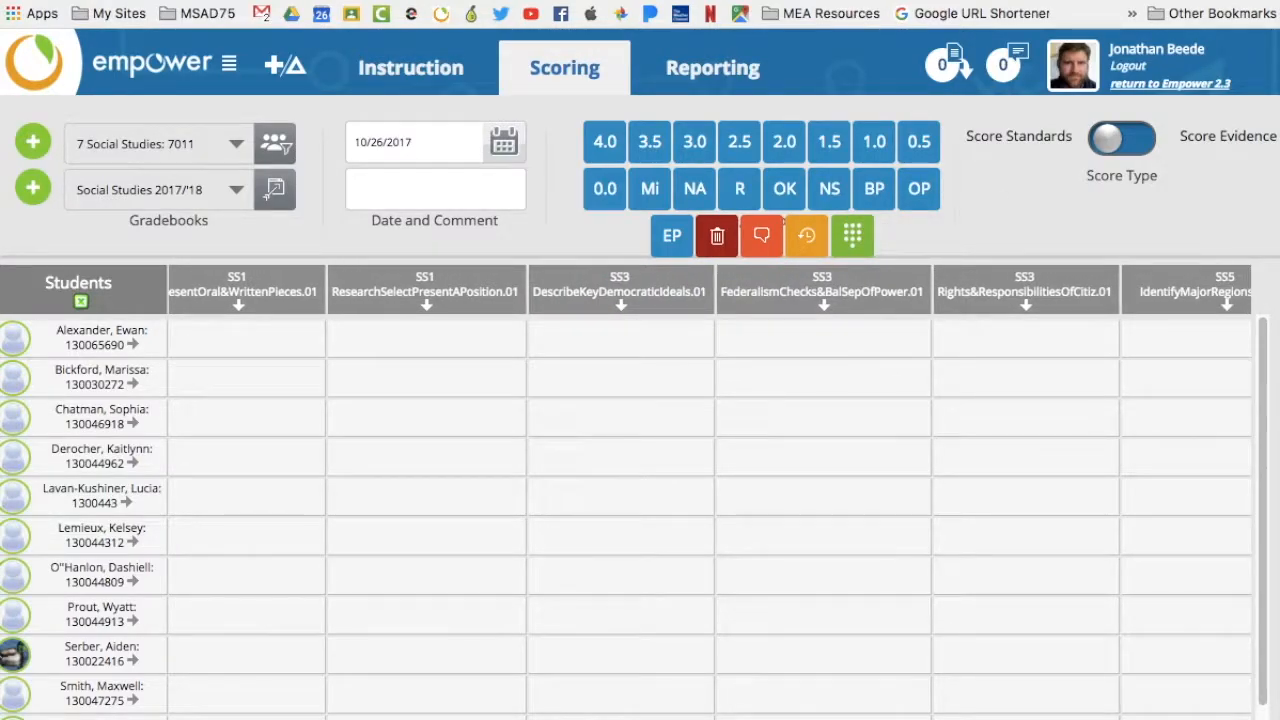
pyautogui.moveTo(1022, 292); pyautogui.dragTo(232, 319)
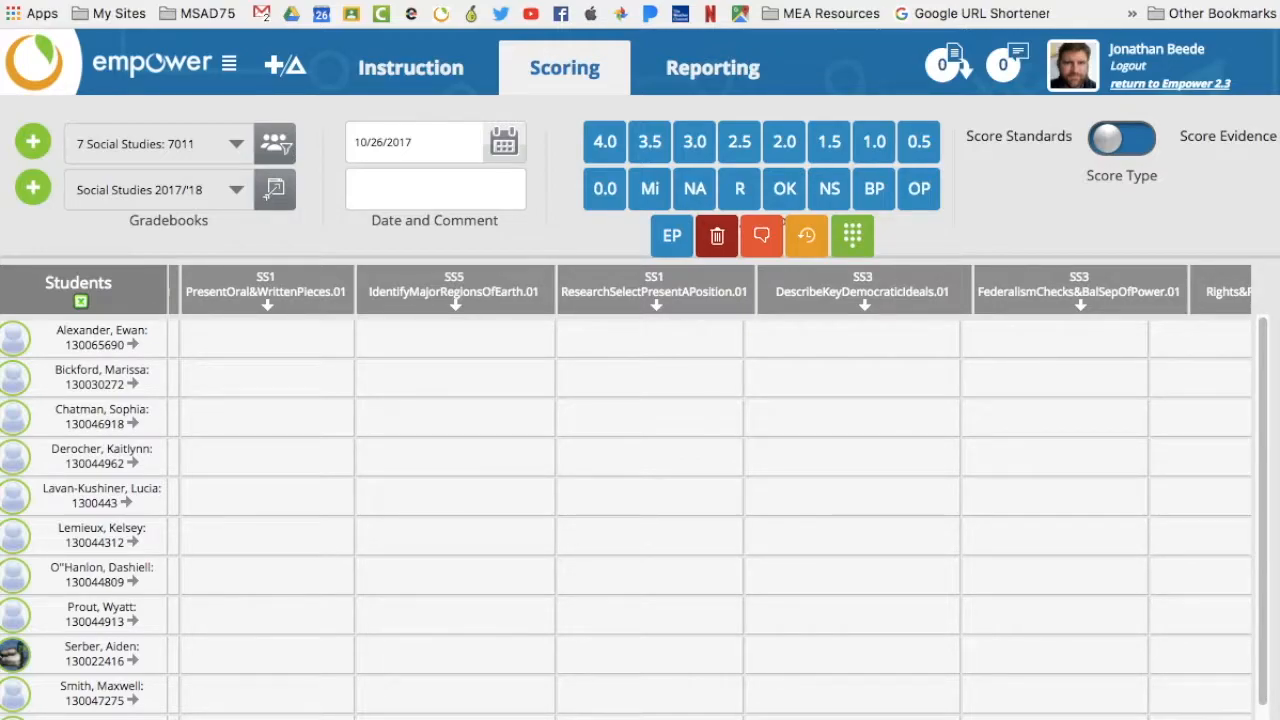
pyautogui.moveTo(603, 302); pyautogui.dragTo(222, 286)
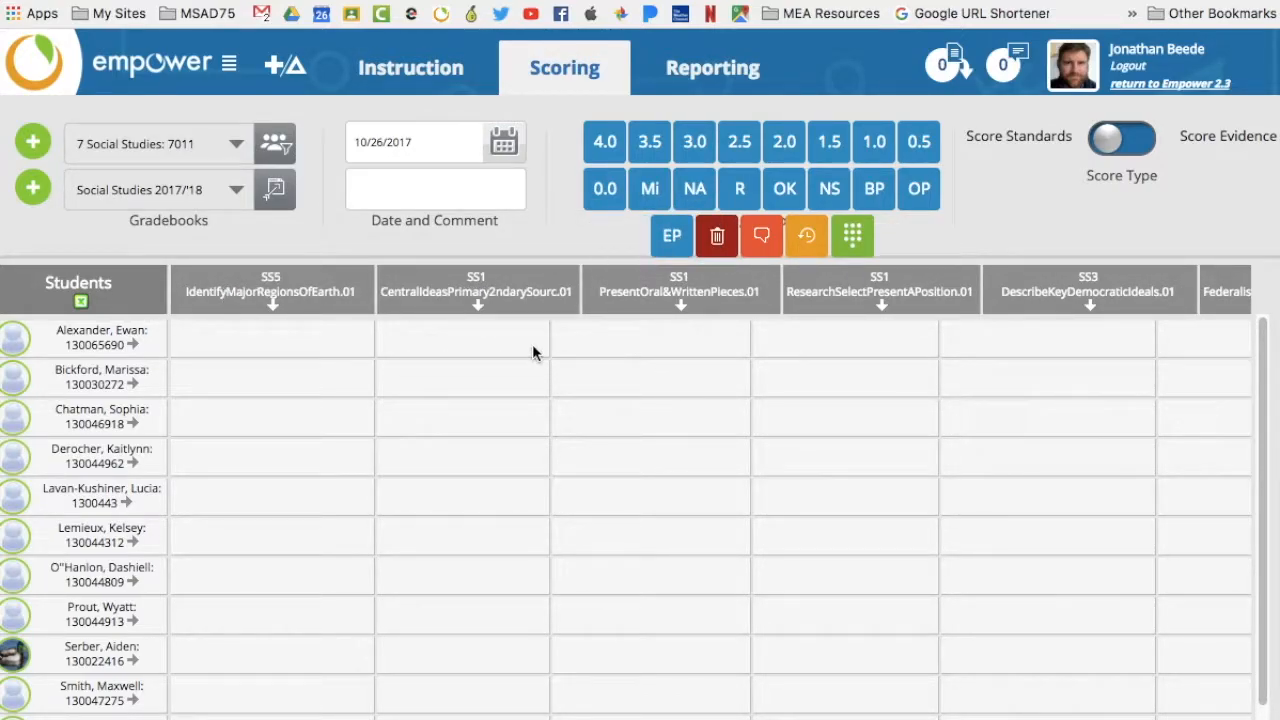
# - Score the first, sixth and ninth students 3.0 on IdentifyMajorRegionsOfEarth.01, and fill that whole column with 3.0
pyautogui.moveTo(1018, 270)
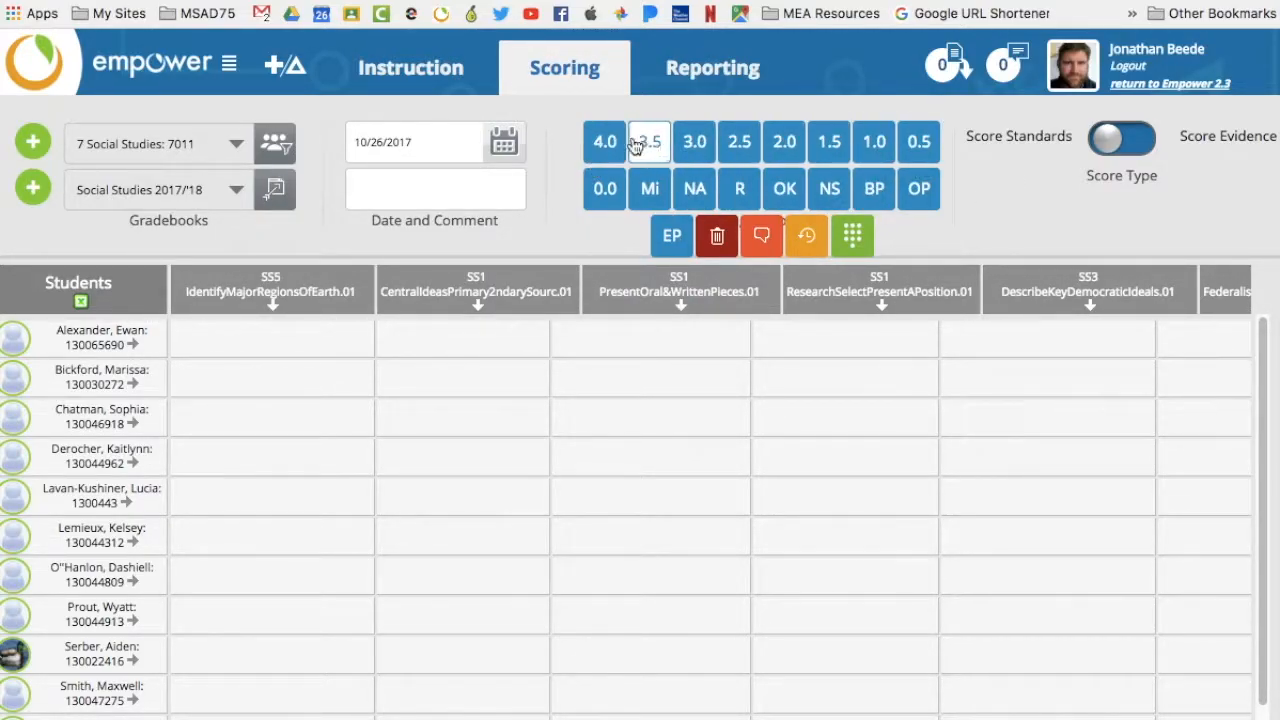
pyautogui.click(697, 145)
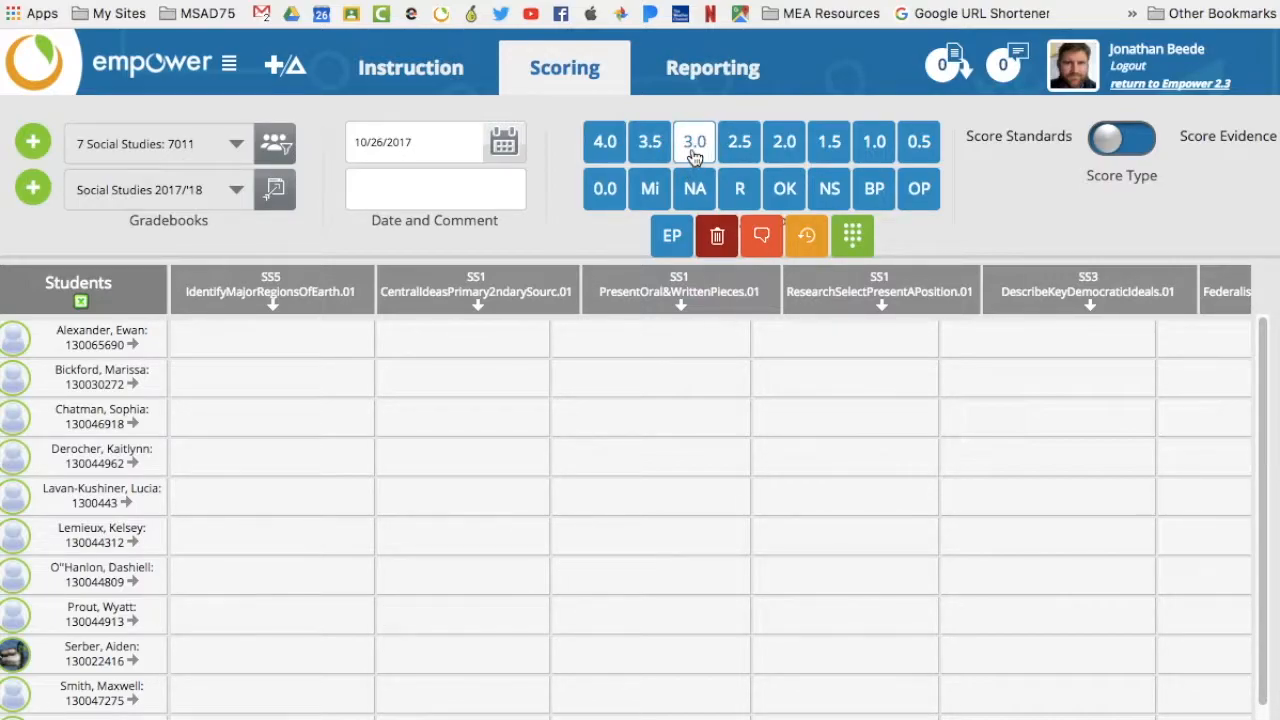
pyautogui.click(260, 339)
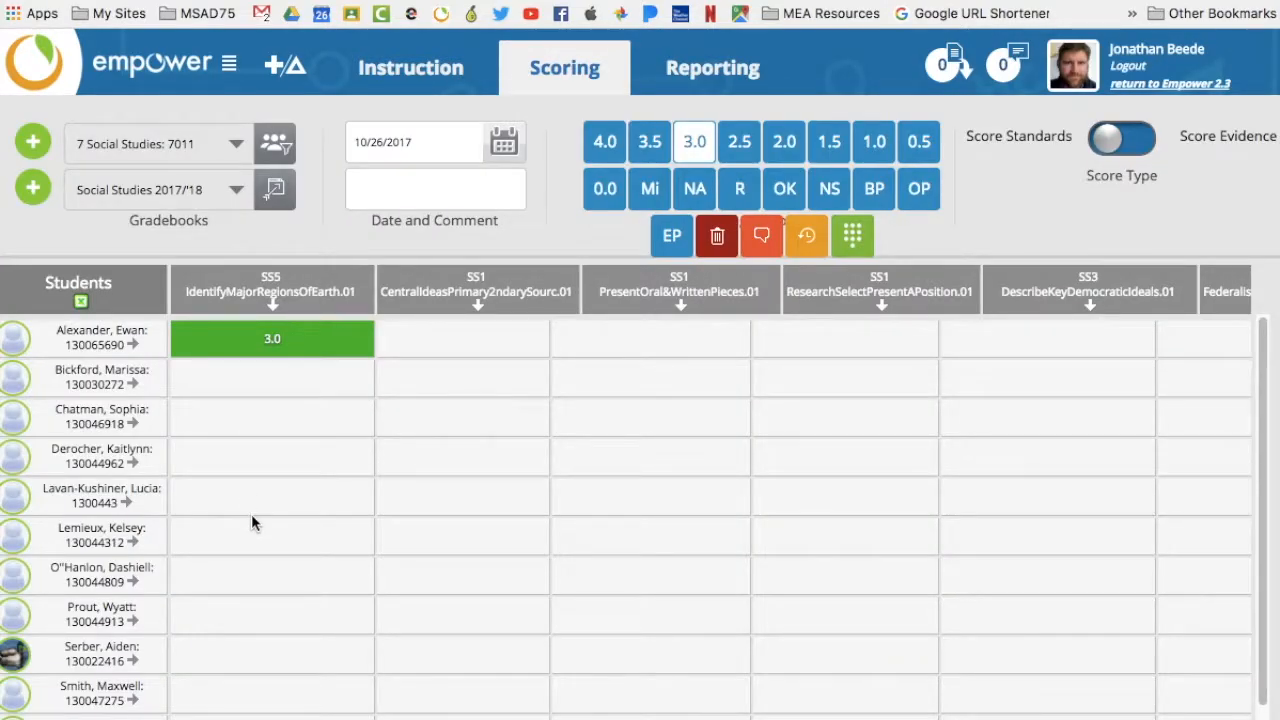
pyautogui.click(247, 545)
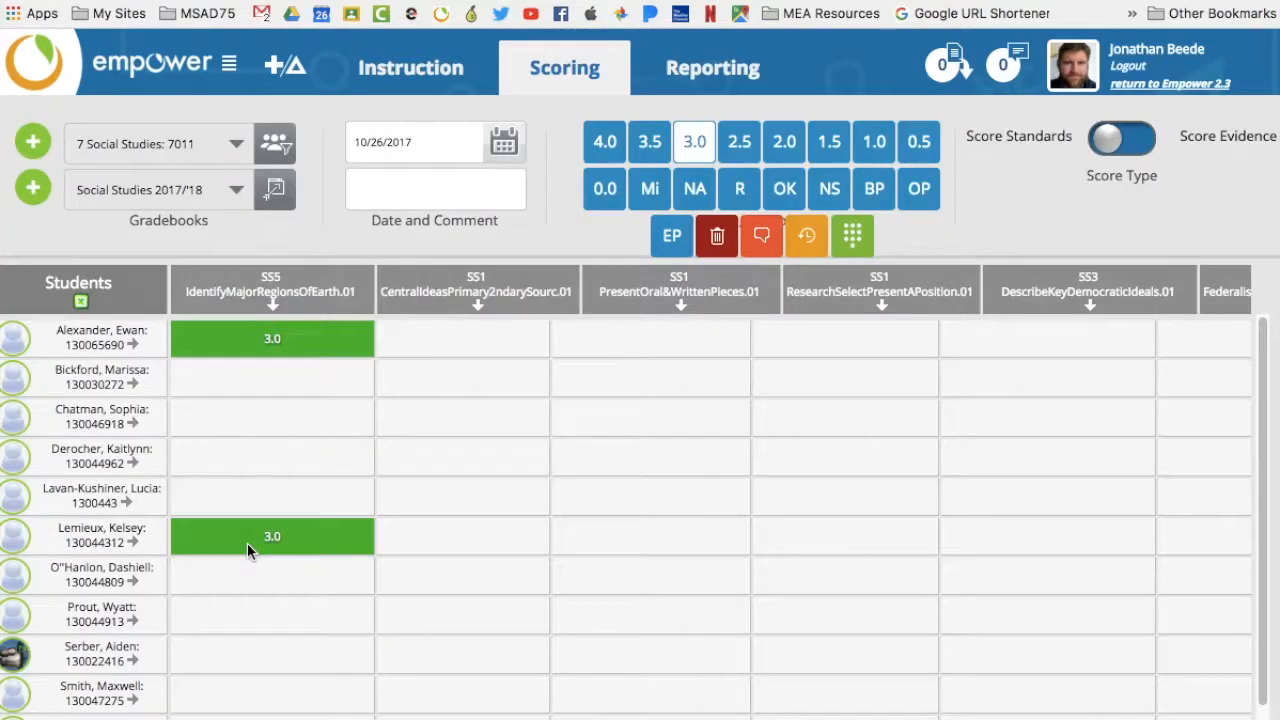
pyautogui.click(251, 657)
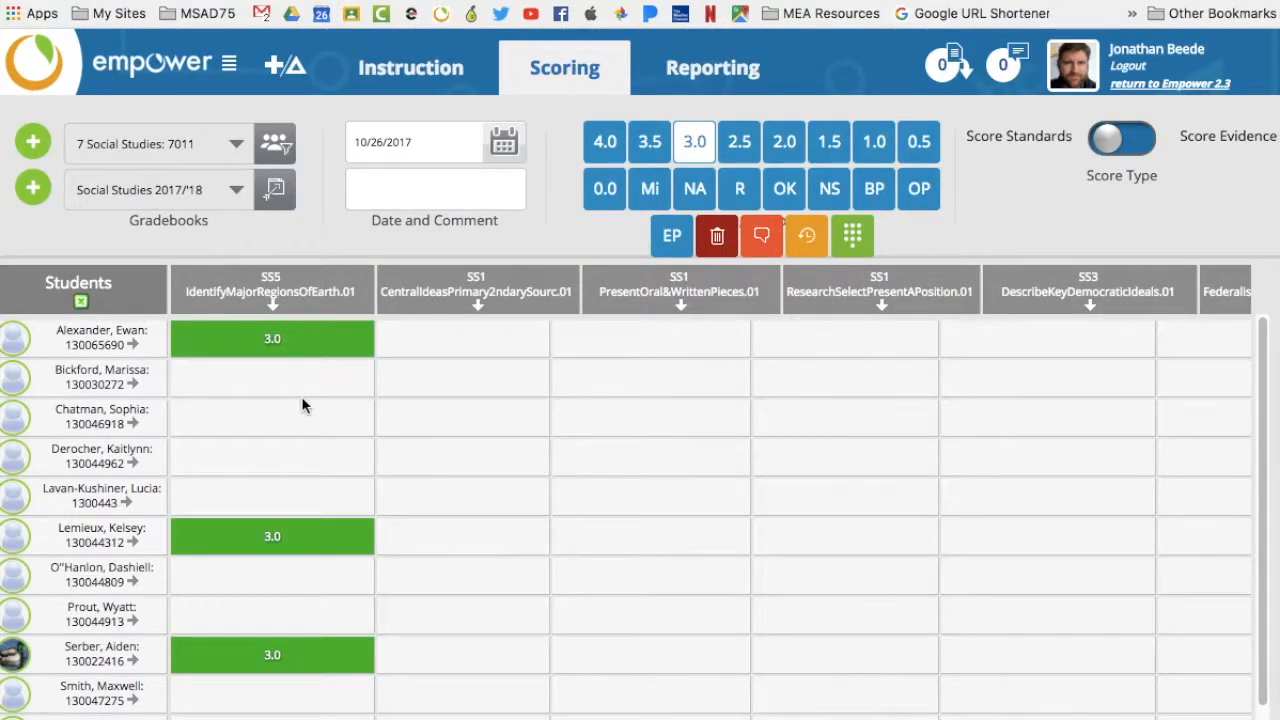
pyautogui.click(274, 314)
pyautogui.click(274, 306)
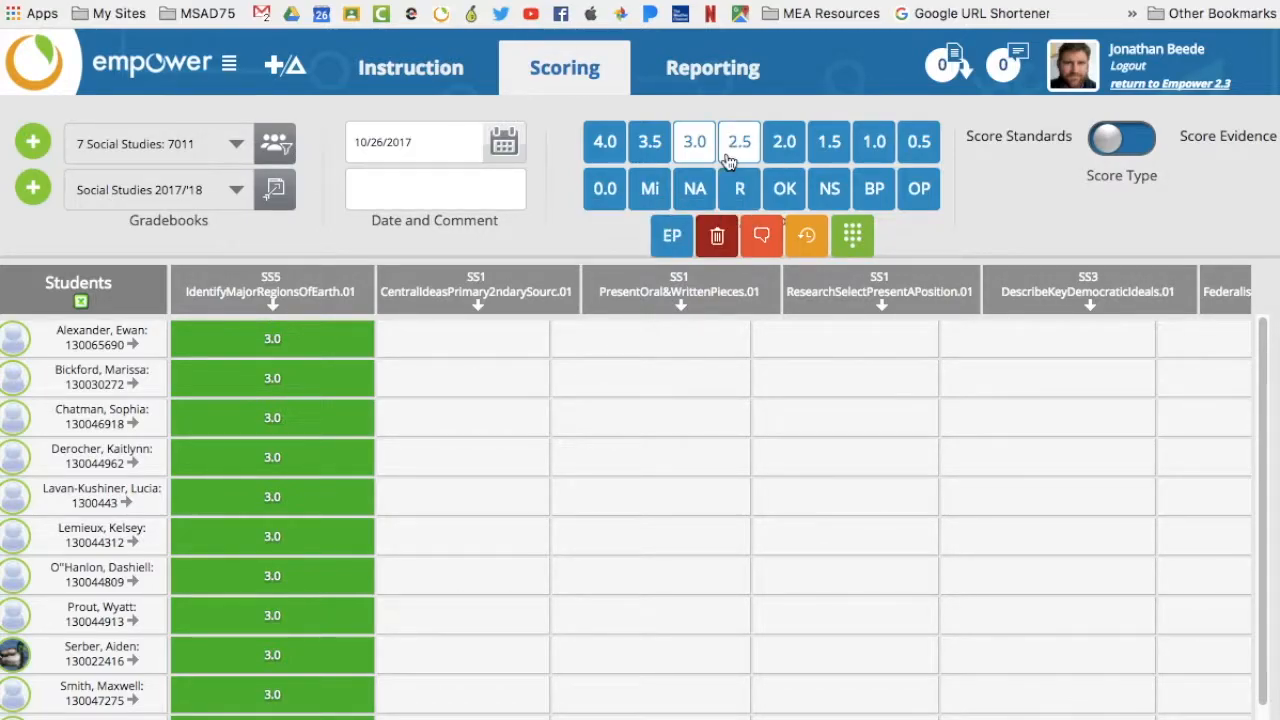
# - Change the IdentifyMajorRegionsOfEarth.01 score to 2.0 for the fourth, fifth and ninth students
pyautogui.click(784, 150)
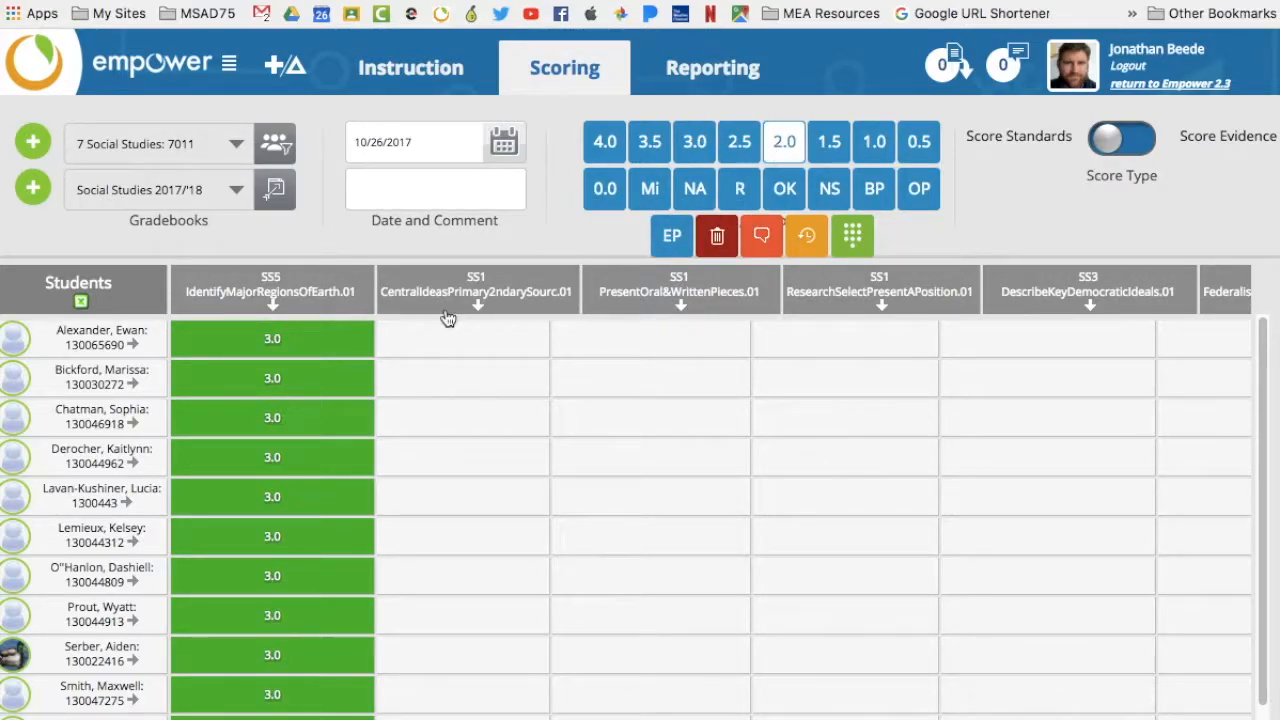
pyautogui.click(236, 460)
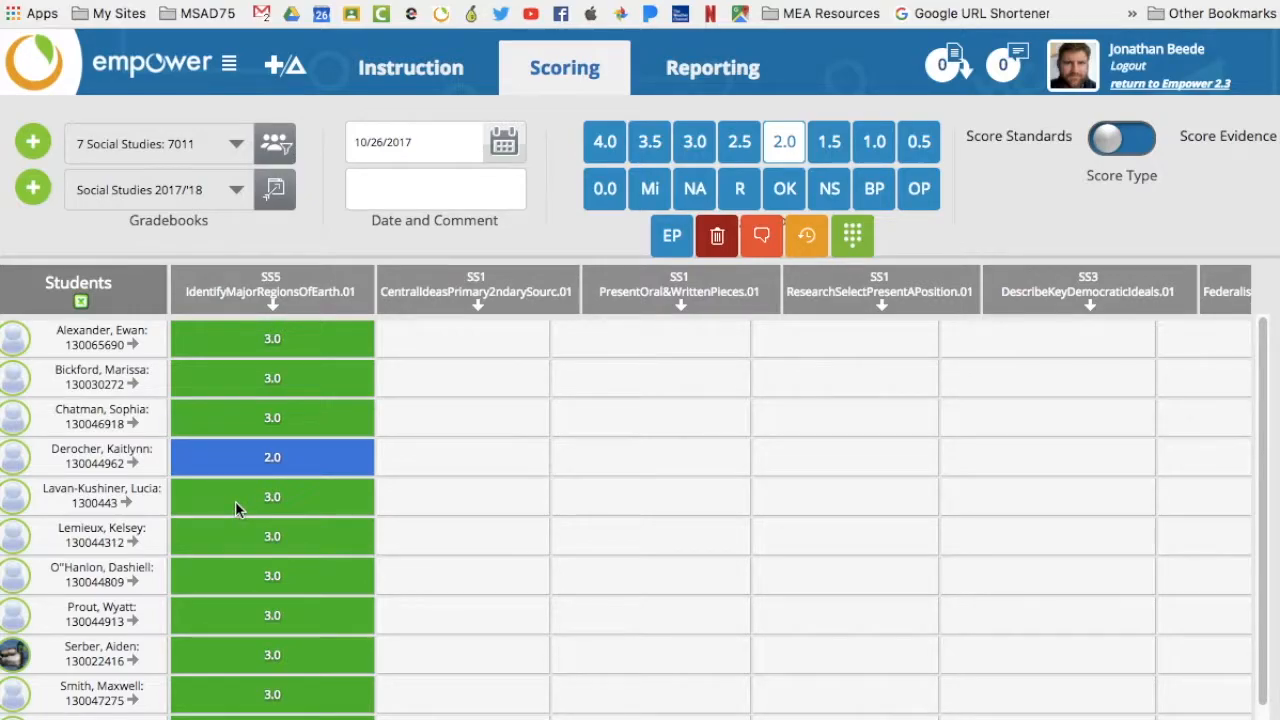
pyautogui.click(235, 501)
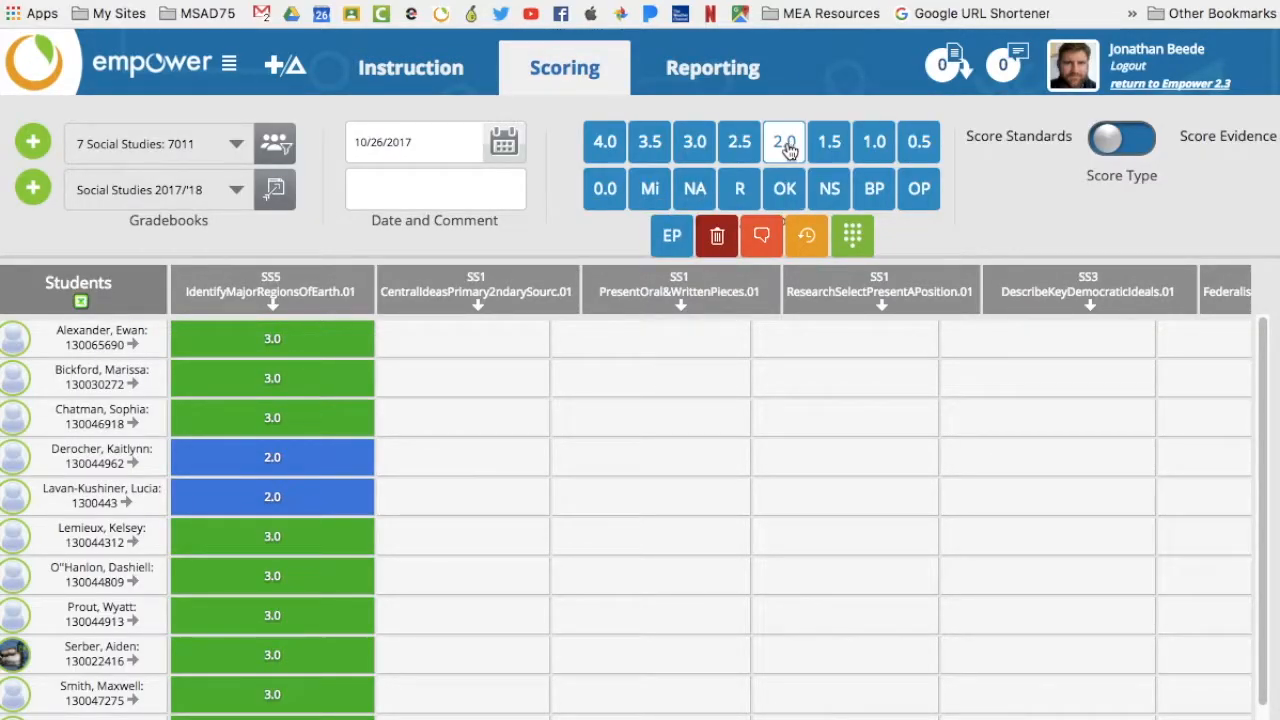
pyautogui.click(287, 660)
pyautogui.moveTo(1260, 386); pyautogui.dragTo(1259, 651)
pyautogui.click(300, 718)
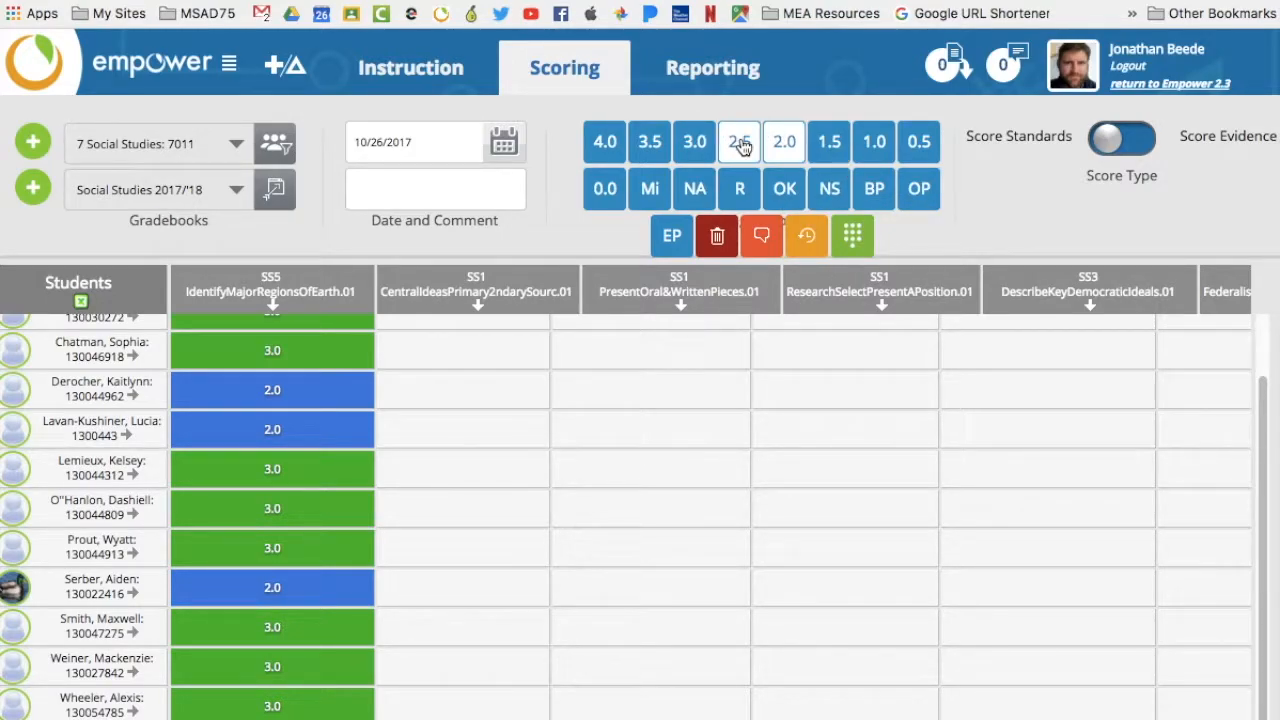
# - Change the IdentifyMajorRegionsOfEarth.01 score to 4.0 for the sixth and eleventh students
pyautogui.click(620, 143)
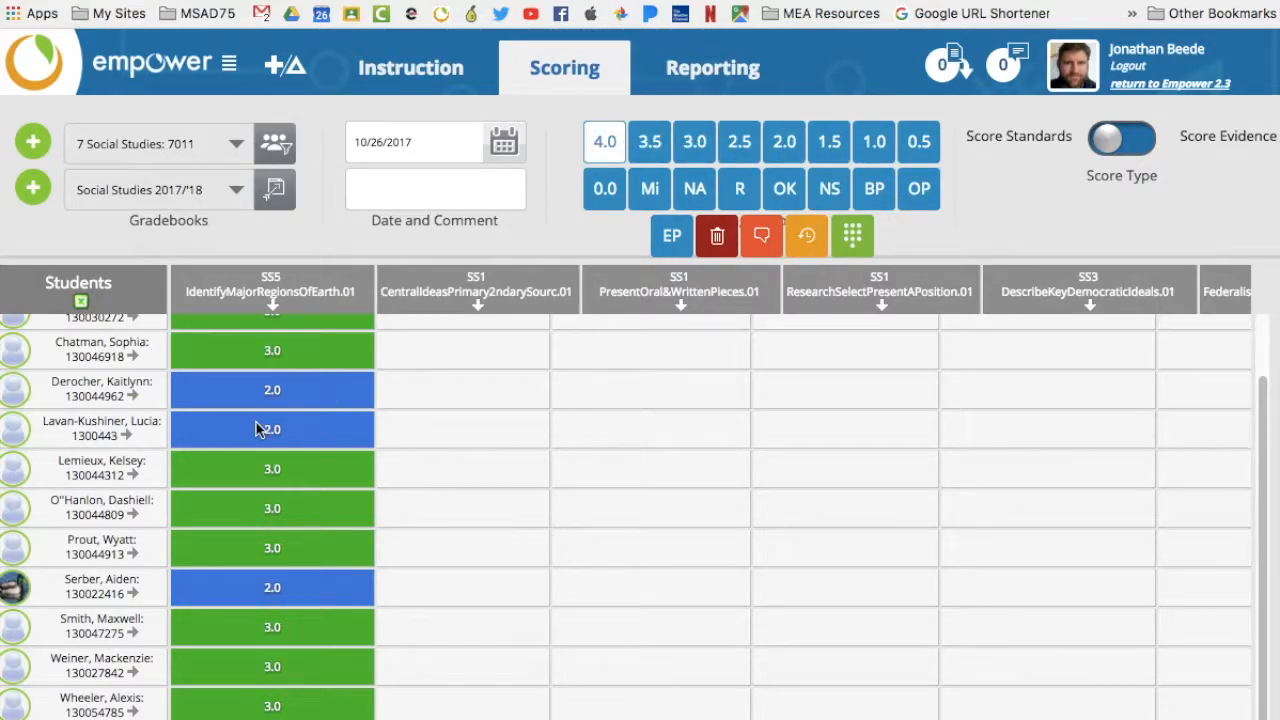
pyautogui.click(272, 470)
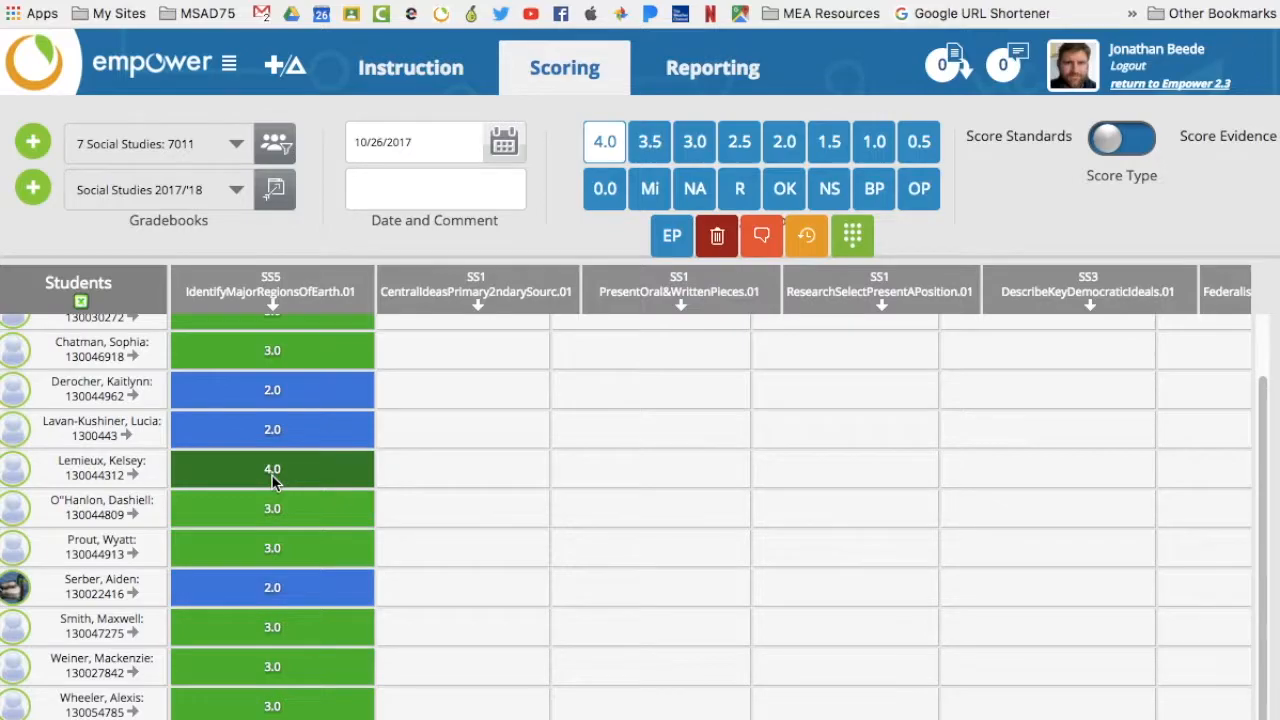
pyautogui.click(296, 656)
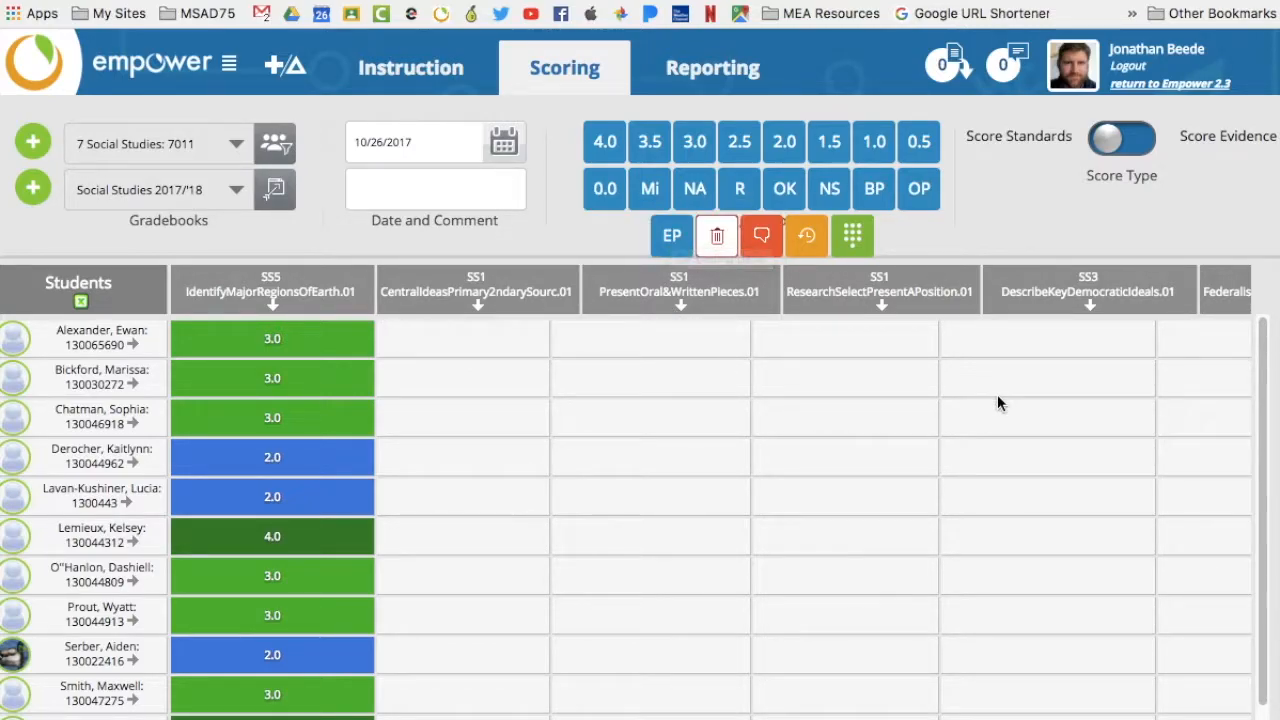
# - Mark the first, fourth, fifth, sixth, eighth and ninth students OP on CentralIdeasPrimary2ndarySourc.01
pyautogui.moveTo(997, 396)
pyautogui.click(919, 189)
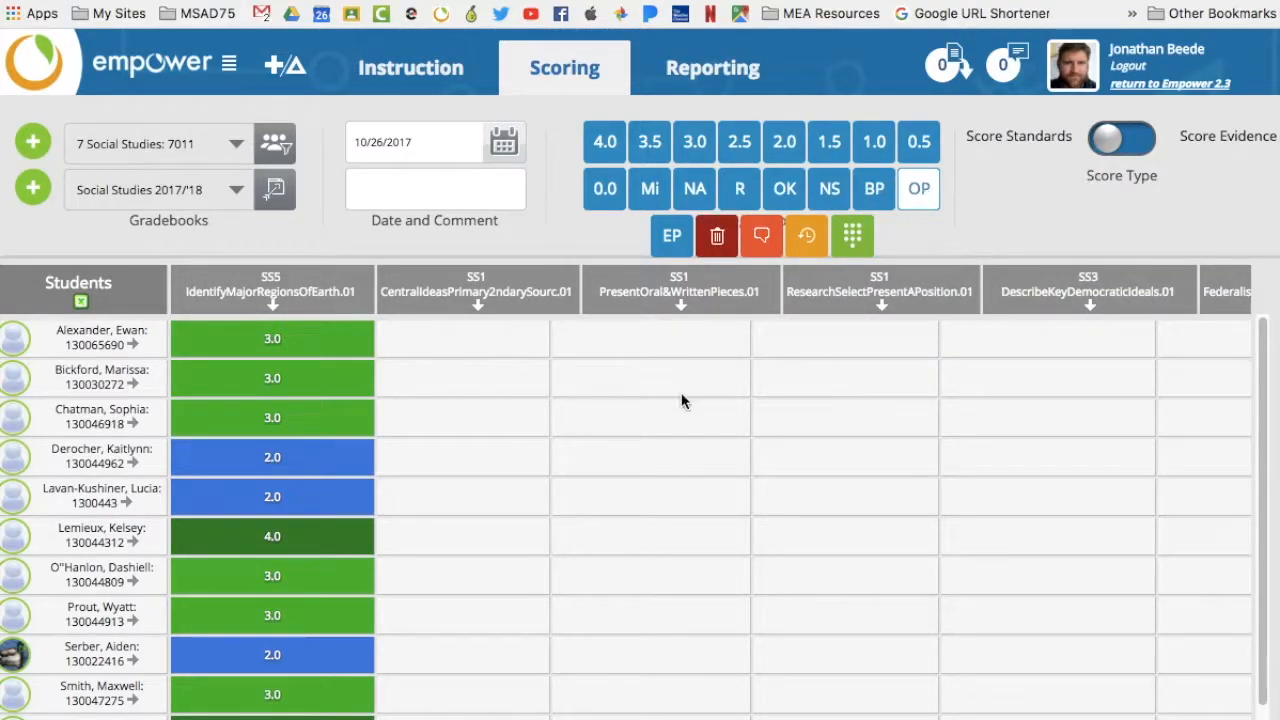
pyautogui.click(491, 345)
pyautogui.click(462, 472)
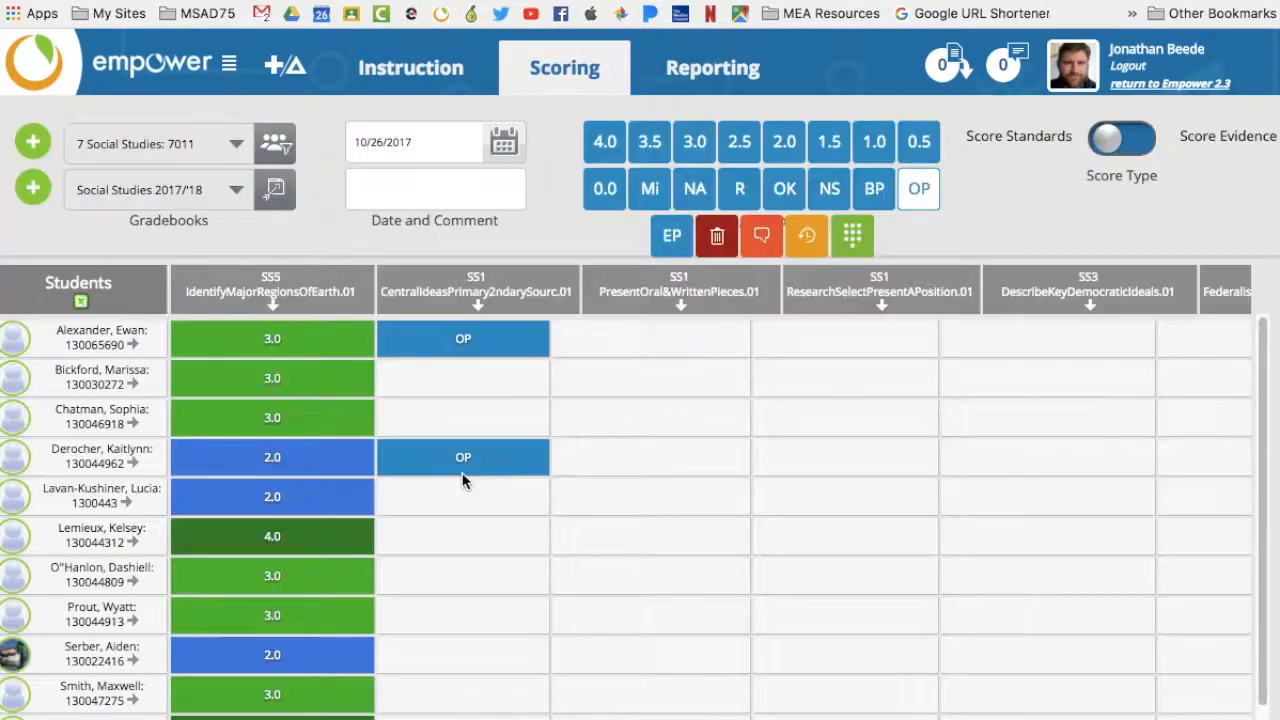
pyautogui.click(453, 522)
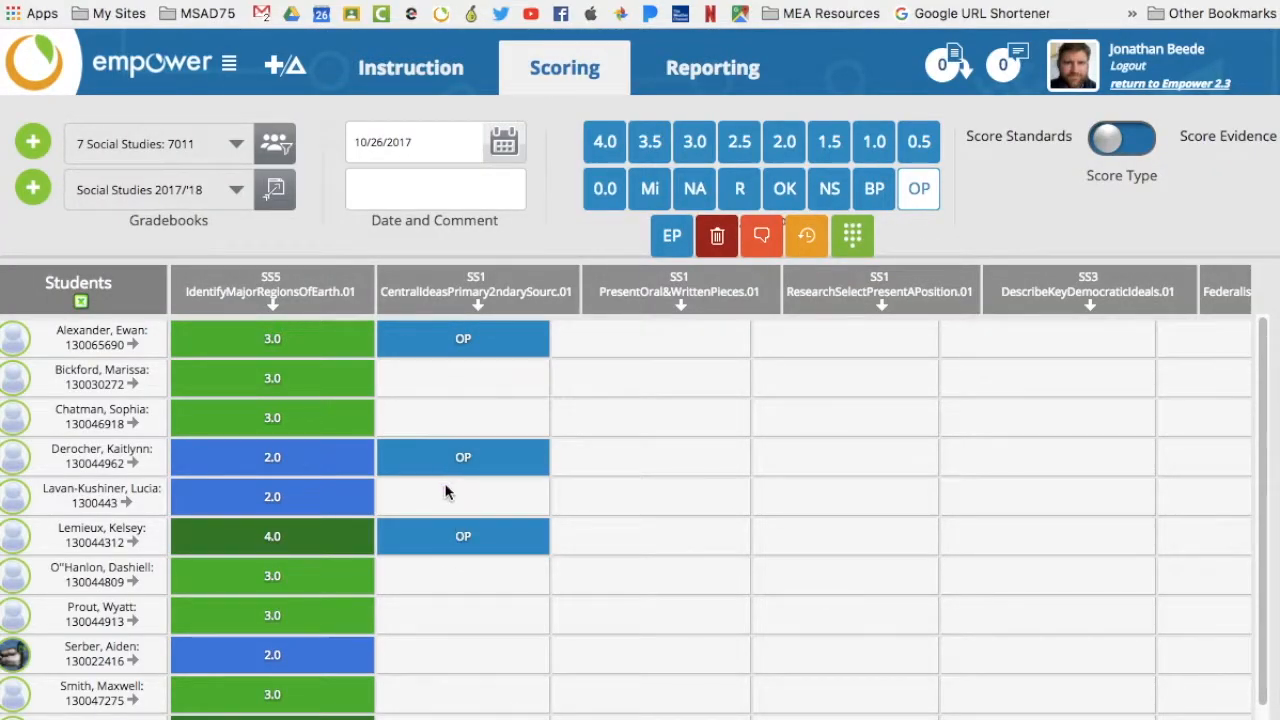
pyautogui.click(449, 493)
pyautogui.click(464, 648)
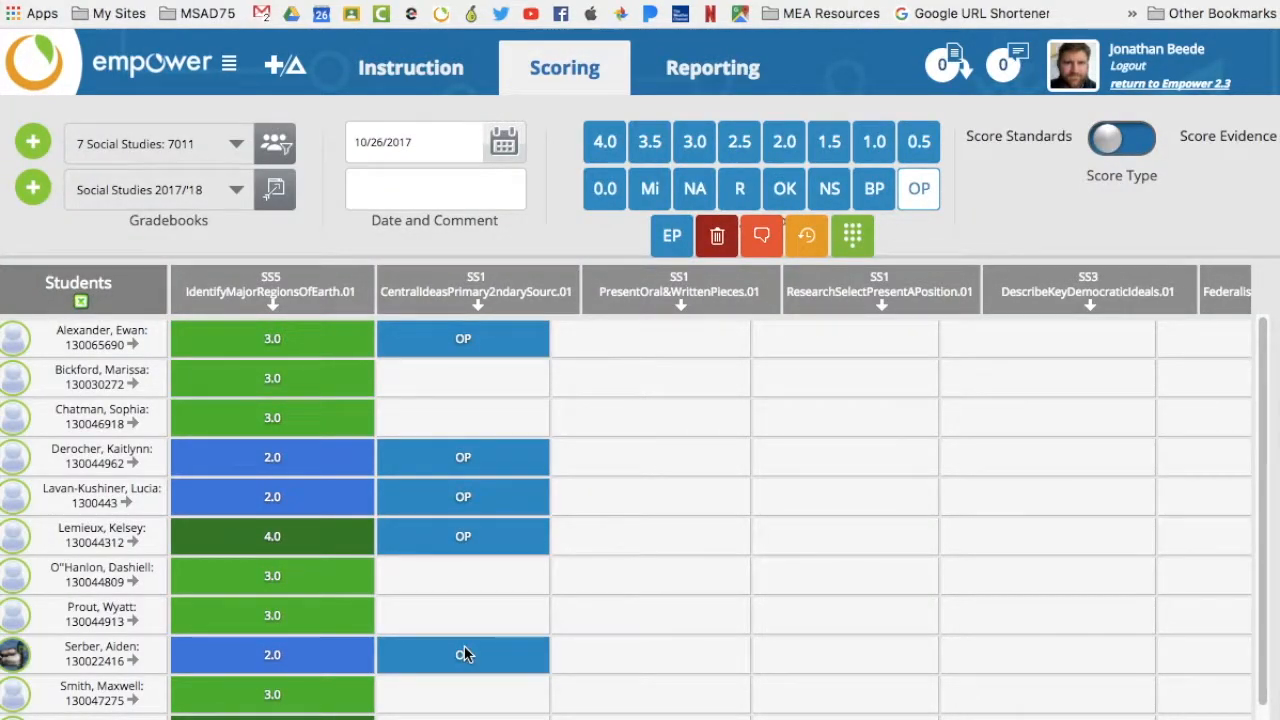
pyautogui.click(452, 615)
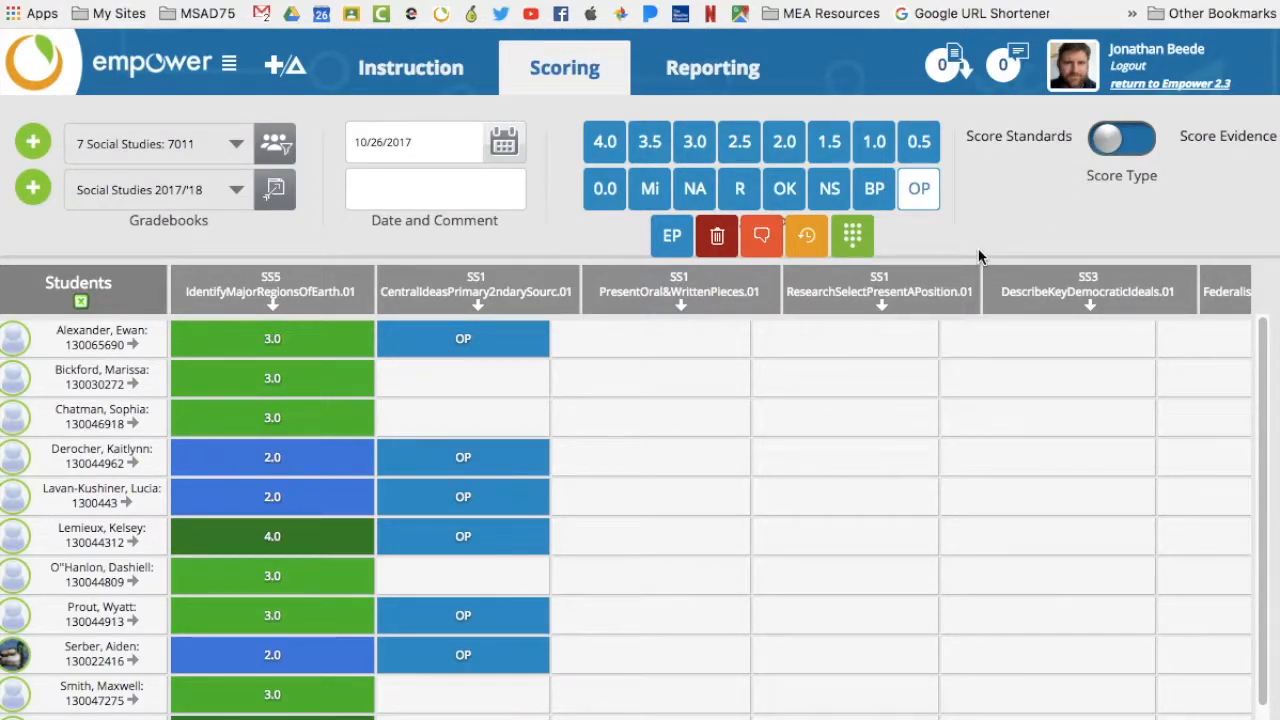
# - Mark the second and third students BP on CentralIdeasPrimary2ndarySourc.01
pyautogui.click(875, 199)
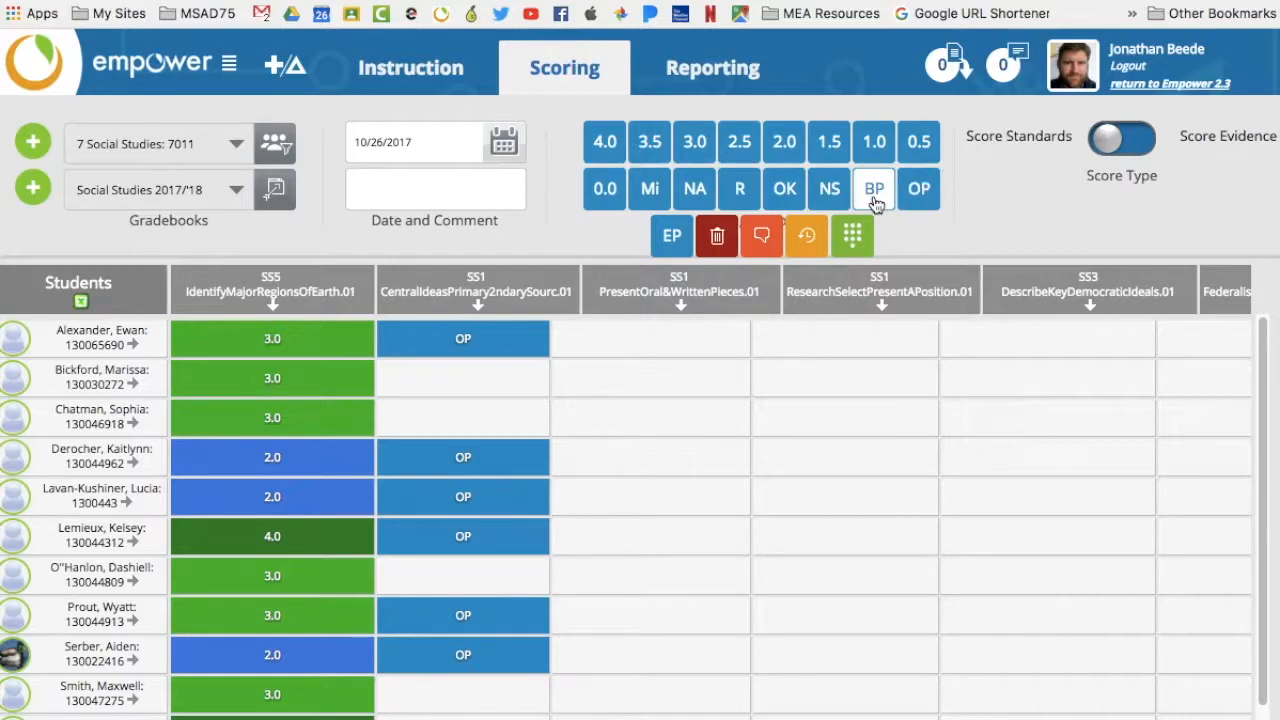
pyautogui.click(506, 370)
pyautogui.click(479, 423)
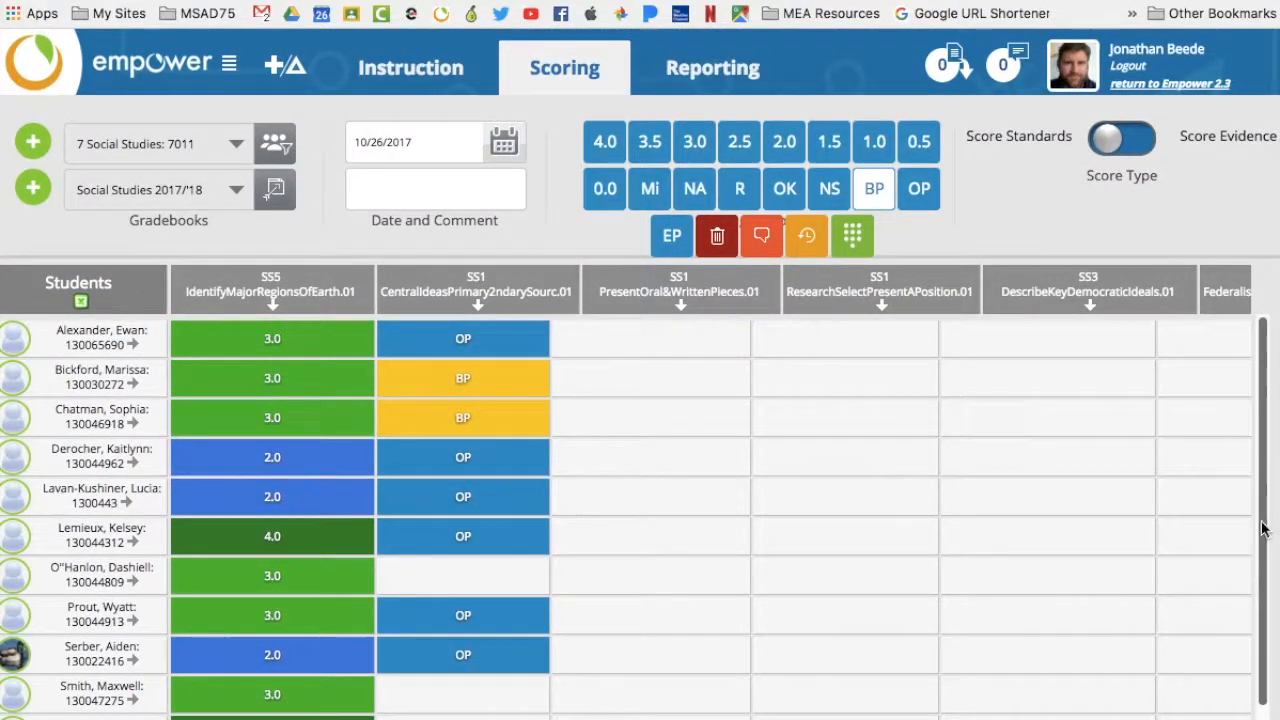
# - Mark the seventh, tenth and eleventh students EP on CentralIdeasPrimary2ndarySourc.01
pyautogui.scroll(-2, 1260, 670)
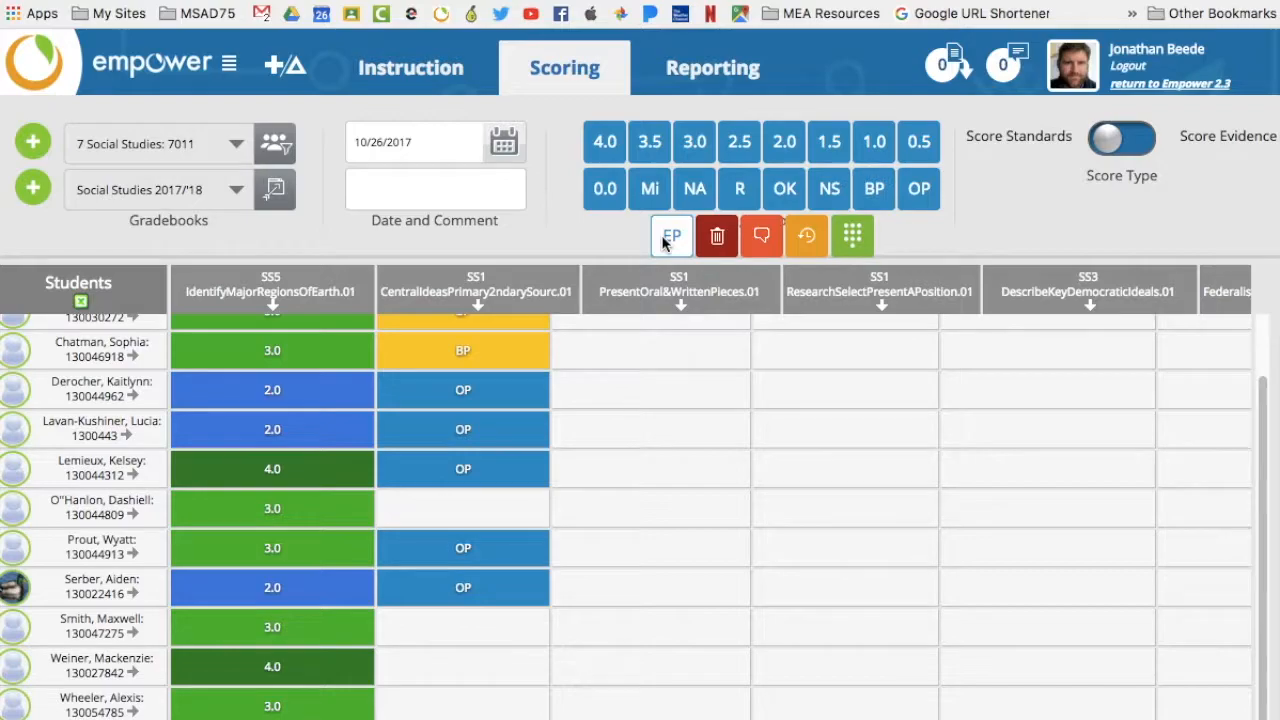
pyautogui.click(477, 510)
pyautogui.click(471, 630)
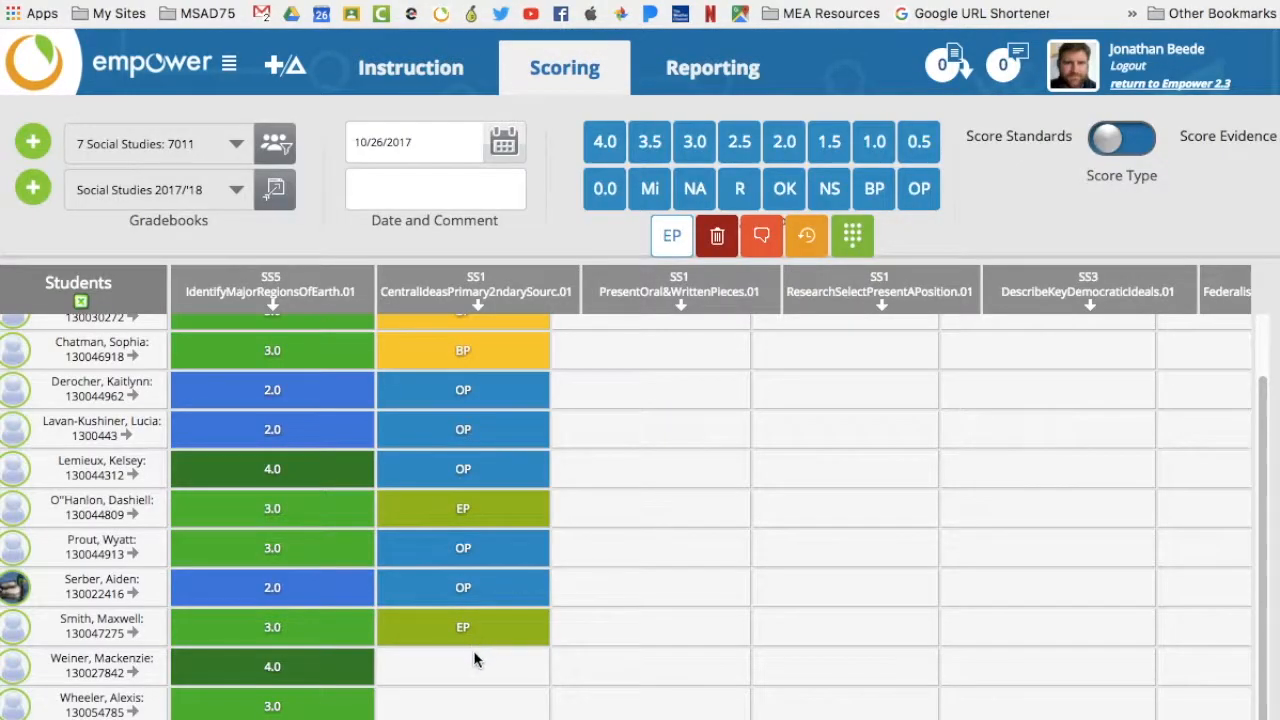
pyautogui.click(474, 658)
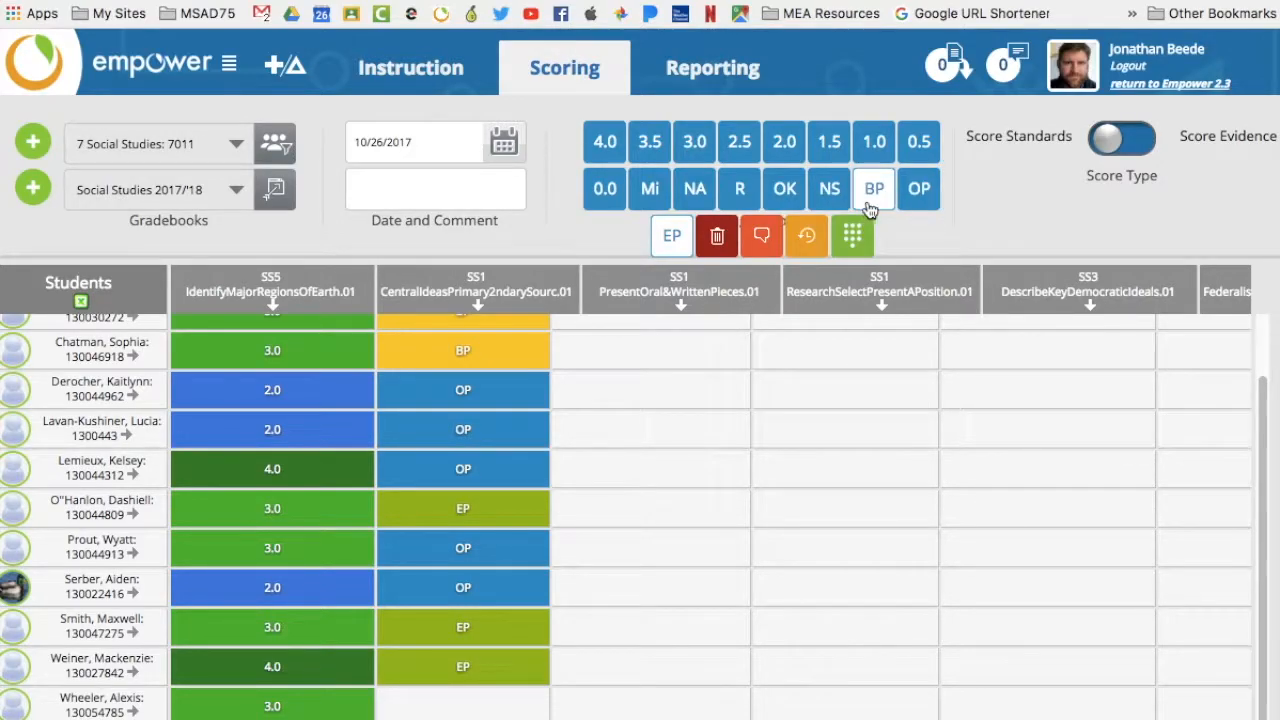
# - Mark the twelfth student OP on CentralIdeasPrimary2ndarySourc.01
pyautogui.click(917, 192)
pyautogui.click(463, 705)
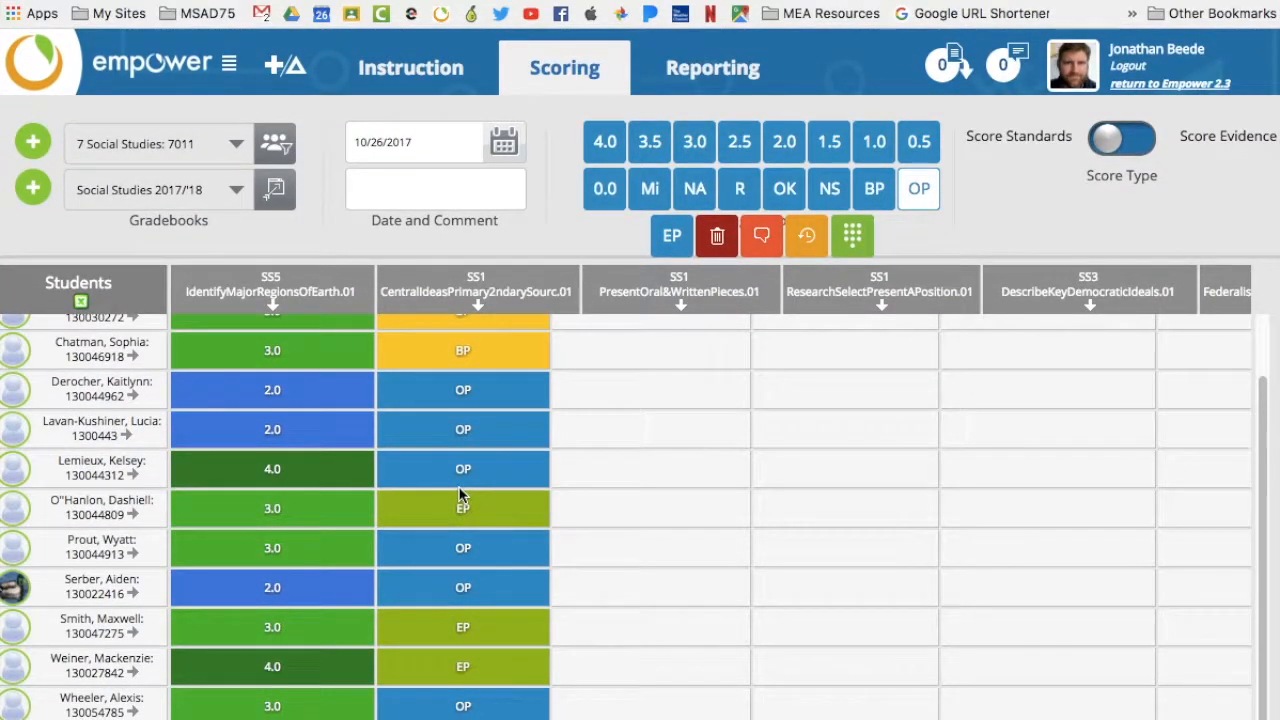
pyautogui.moveTo(470, 474)
pyautogui.moveTo(652, 504)
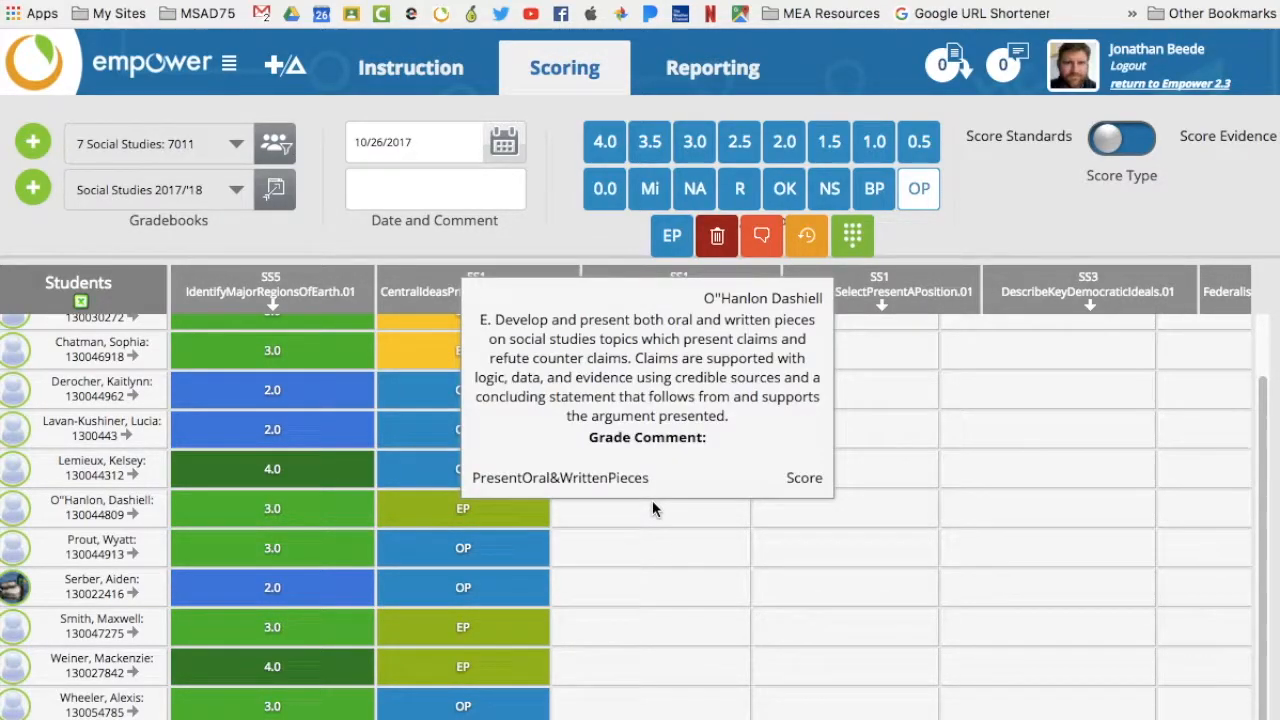